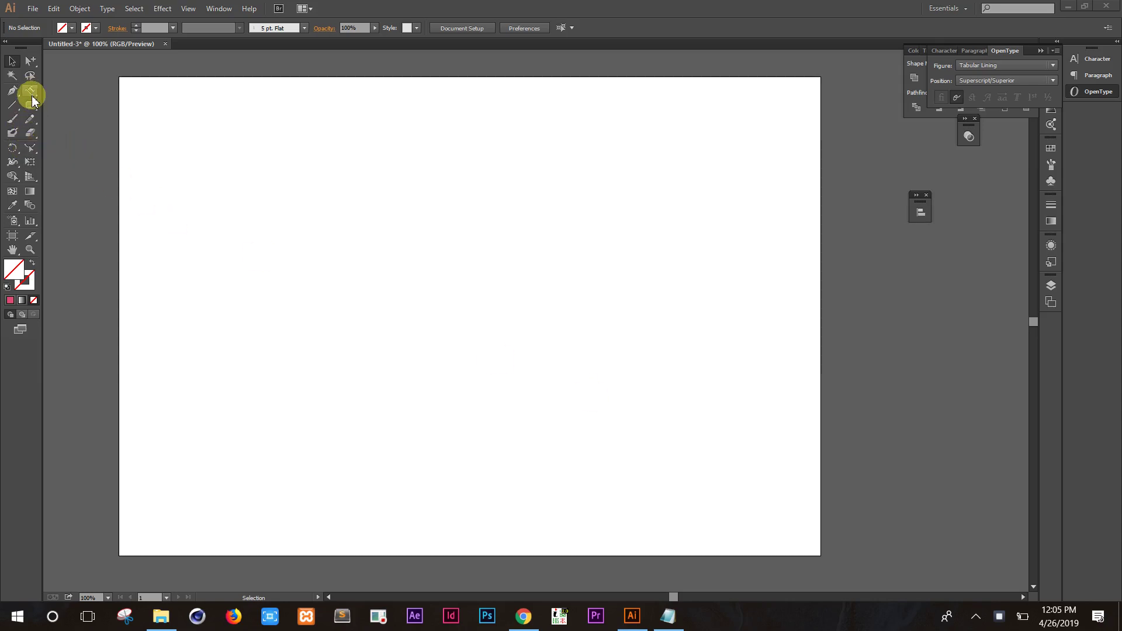
Step: Select the Paintbrush tool and show the Brushes panel from the Window menu
{"action": "left_click", "coordinate": [13, 120]}
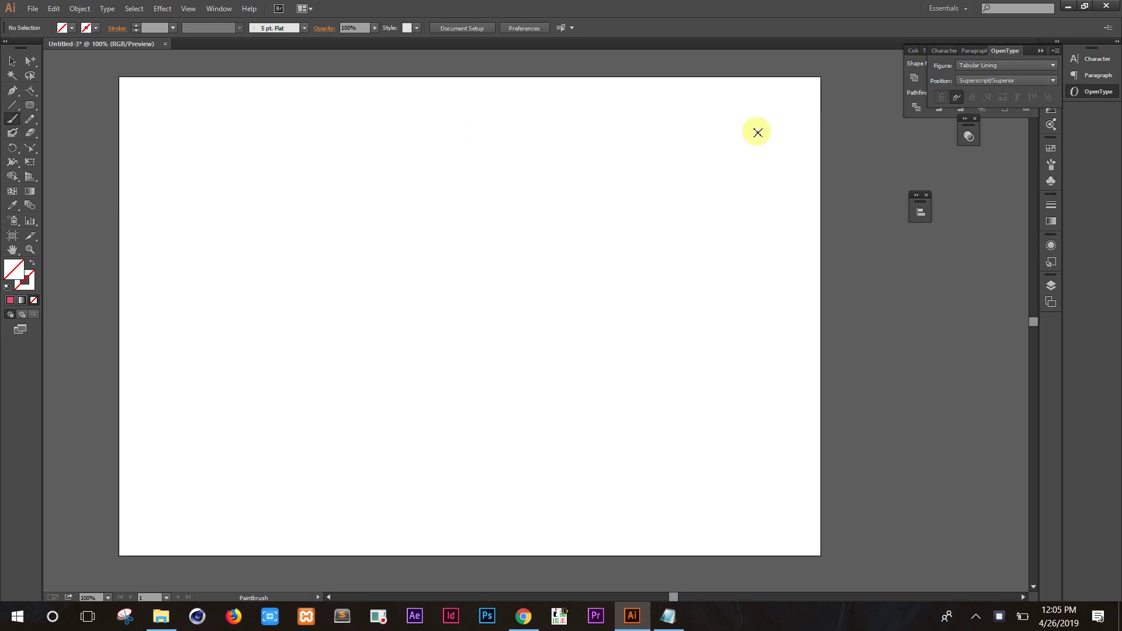
{"action": "left_click", "coordinate": [1057, 166]}
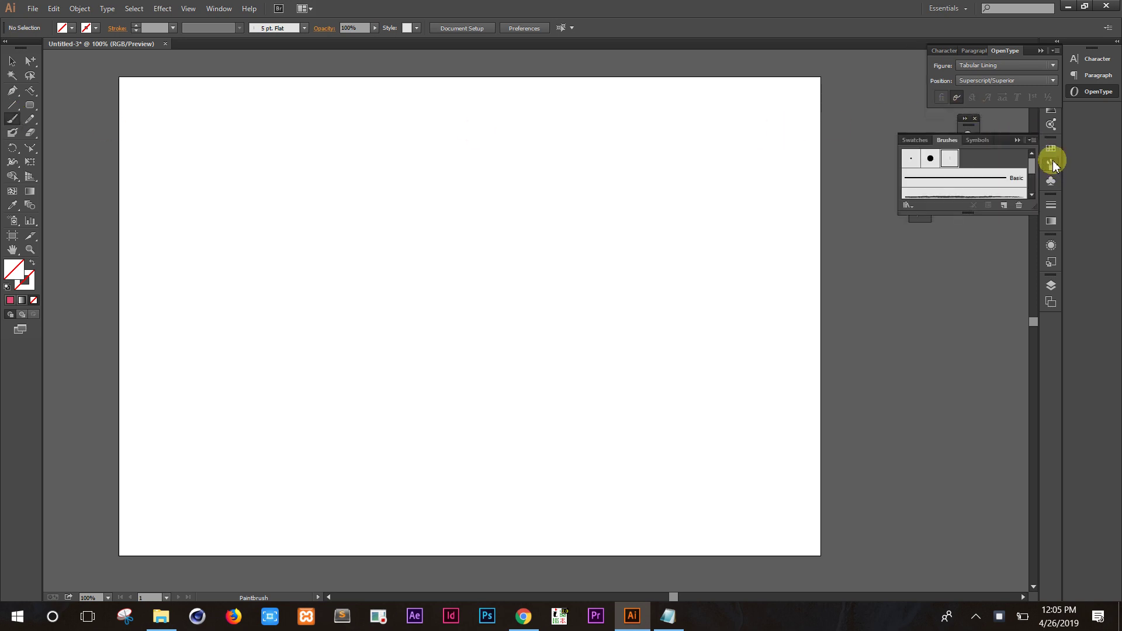
{"action": "left_click", "coordinate": [1039, 52]}
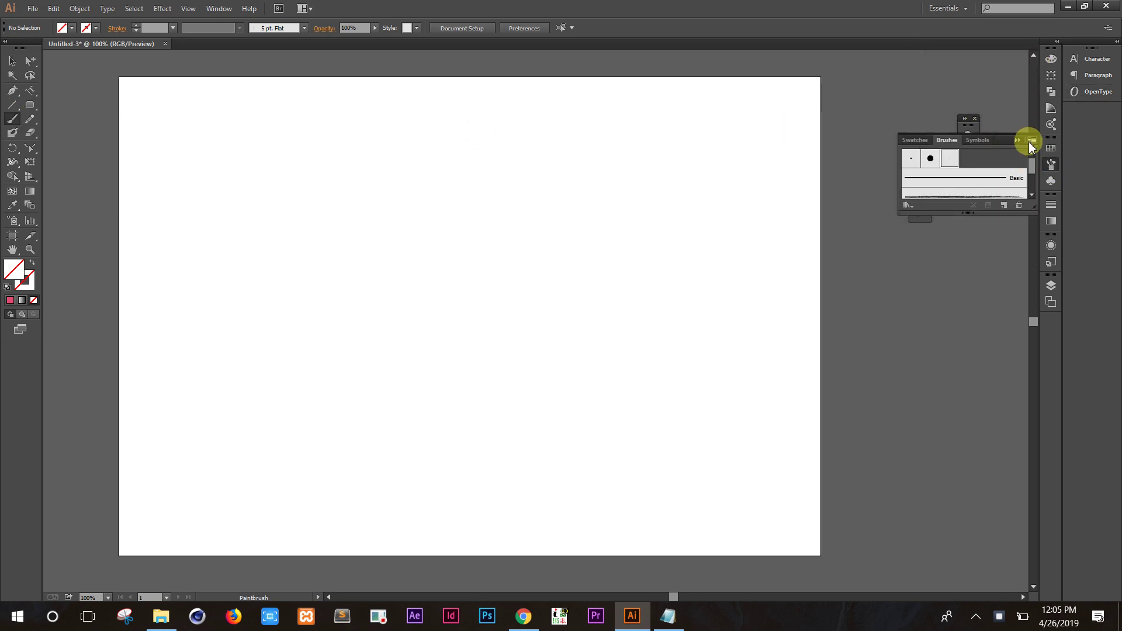
{"action": "left_click", "coordinate": [220, 8]}
{"action": "left_click", "coordinate": [305, 180]}
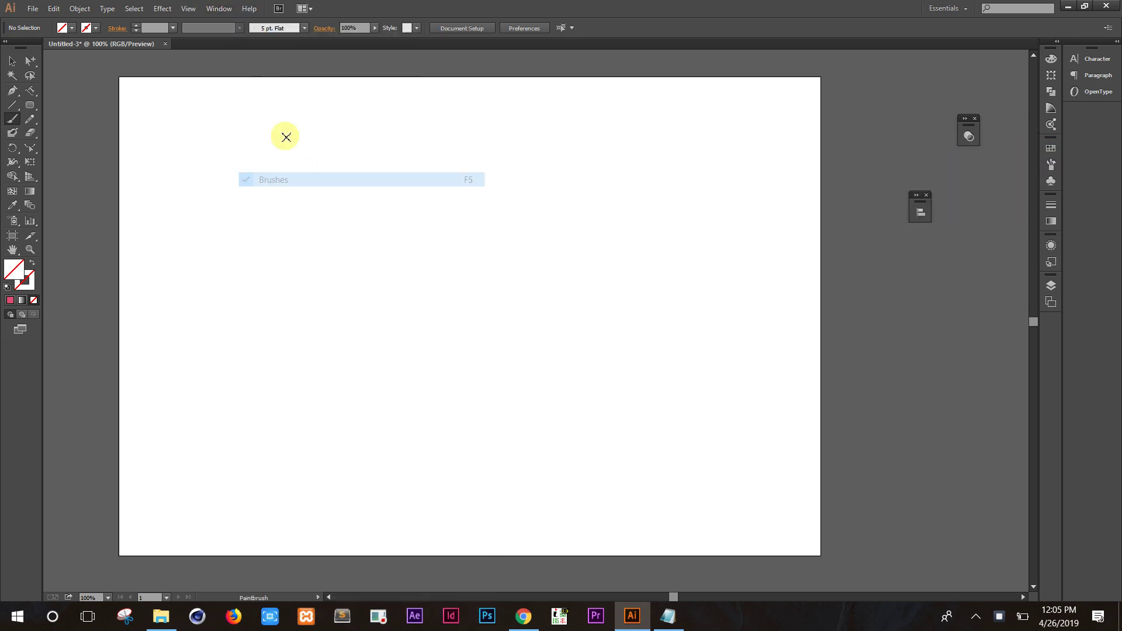
{"action": "left_click", "coordinate": [219, 8]}
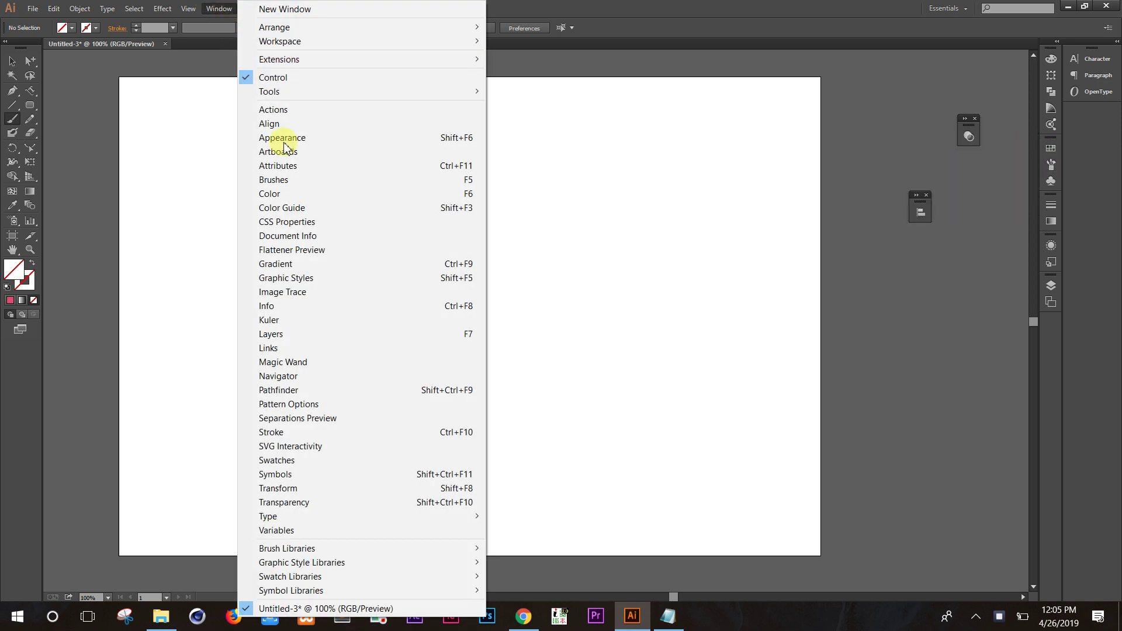
{"action": "left_click", "coordinate": [303, 180]}
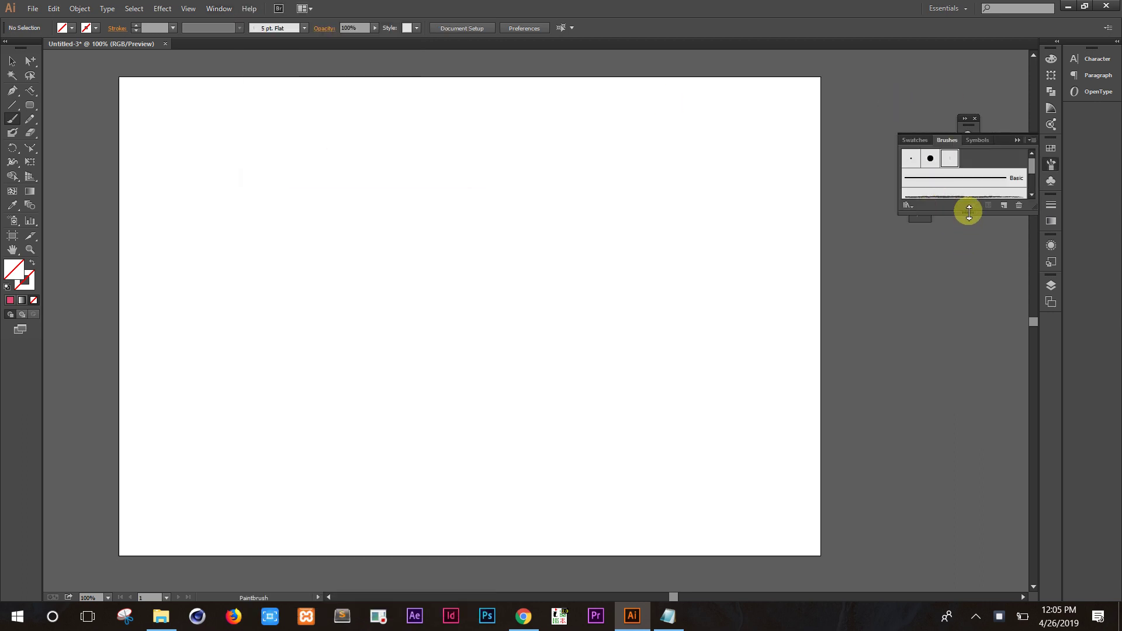
Step: Make the Brushes panel taller, glance at Swatches and Symbols, then return to Brushes
{"action": "left_click_drag", "start_coordinate": [968, 212], "coordinate": [989, 485]}
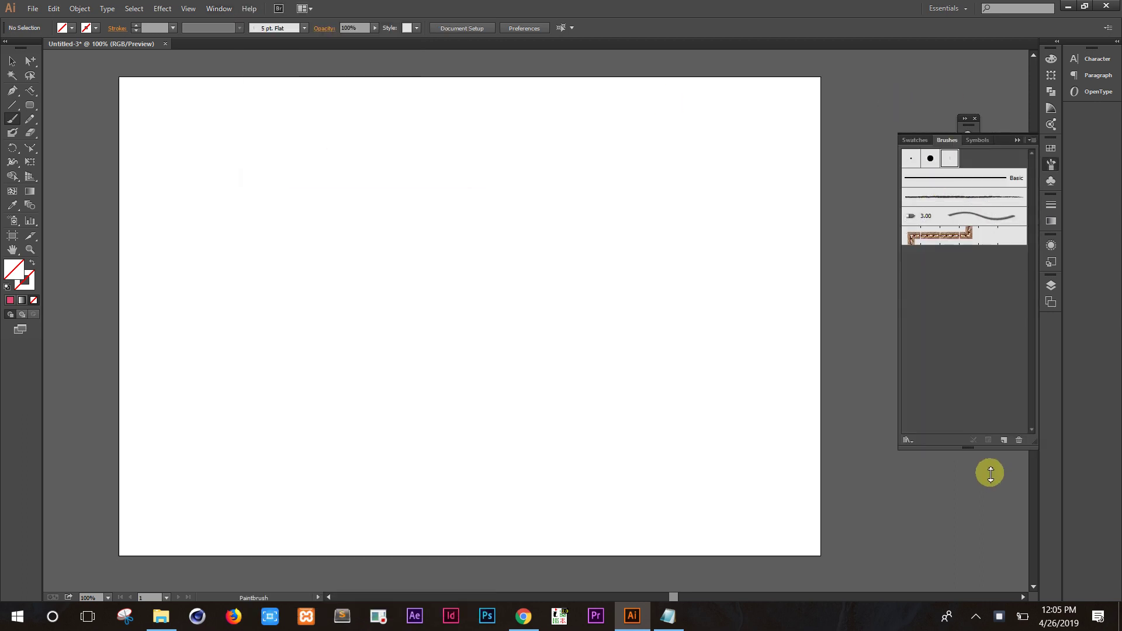
{"action": "left_click", "coordinate": [917, 140]}
{"action": "left_click", "coordinate": [947, 141]}
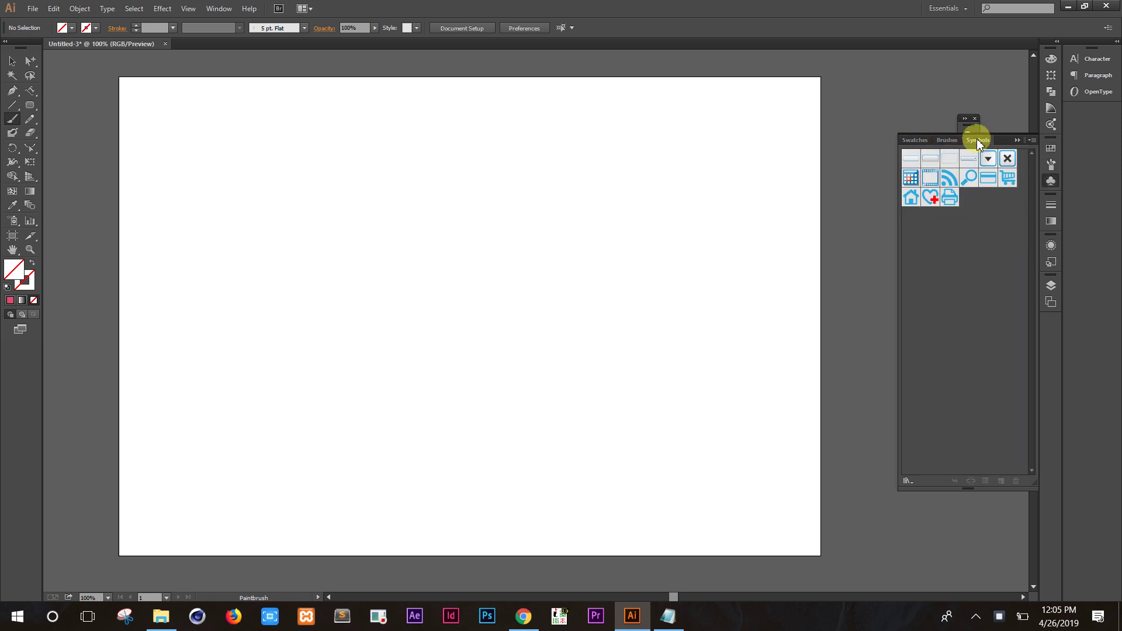
{"action": "left_click", "coordinate": [948, 140]}
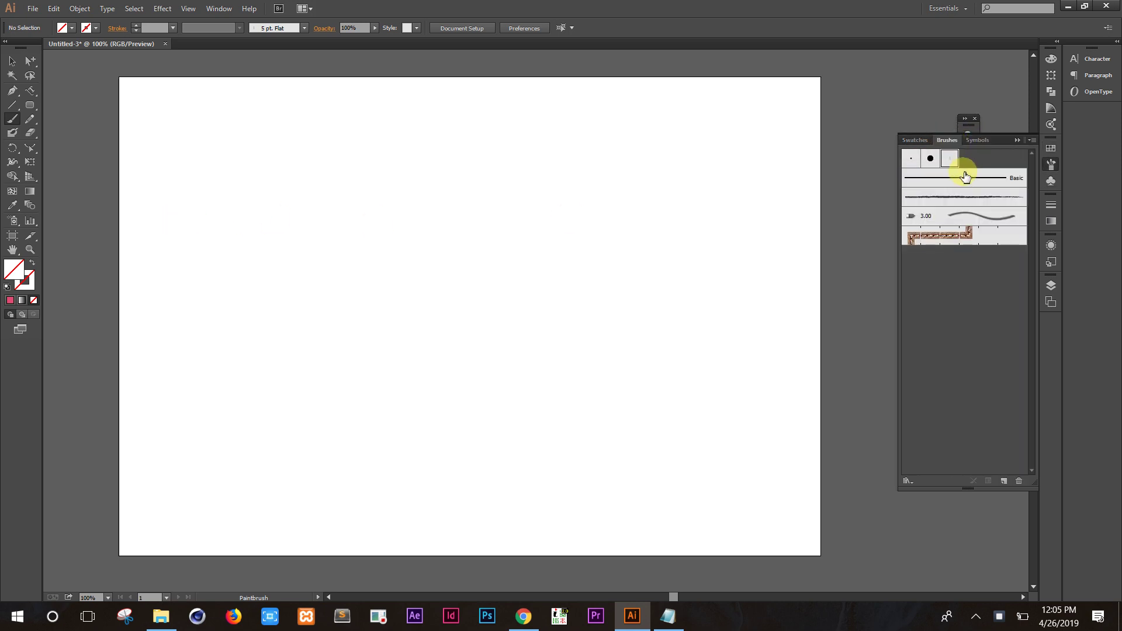
Step: Paint three pink freehand strokes with the 3.00 brush: a centre wave, upper middle and lower left
{"action": "left_click", "coordinate": [957, 221]}
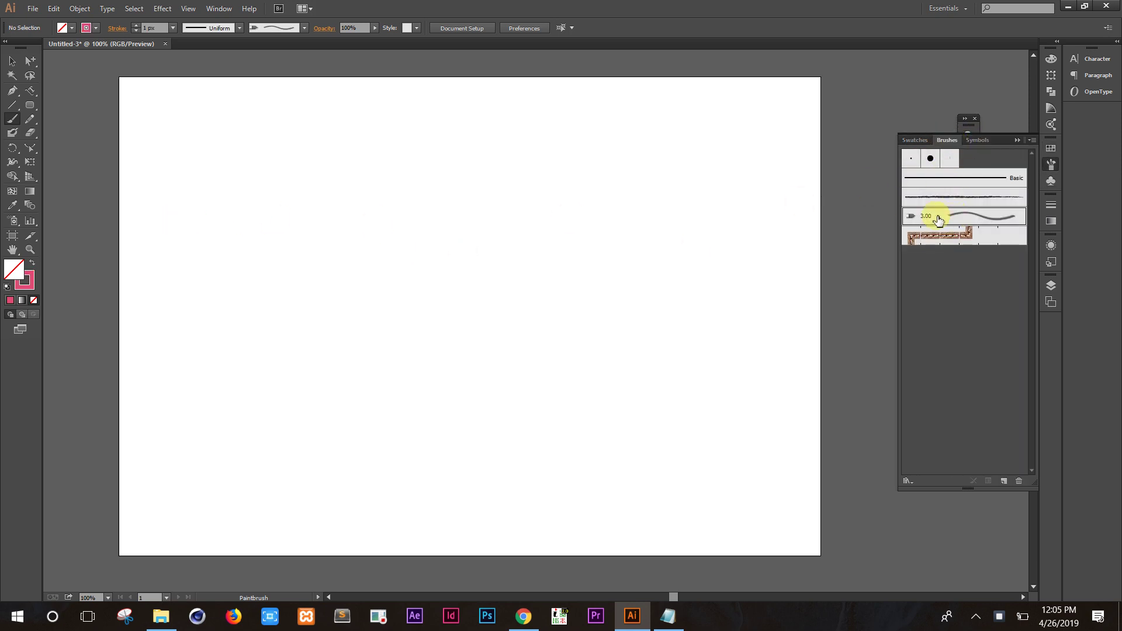
{"action": "mouse_move", "coordinate": [310, 201]}
{"action": "left_mouse_down"}
{"action": "mouse_move", "coordinate": [508, 253]}
{"action": "mouse_move", "coordinate": [469, 354]}
{"action": "mouse_move", "coordinate": [570, 366]}
{"action": "left_mouse_up"}
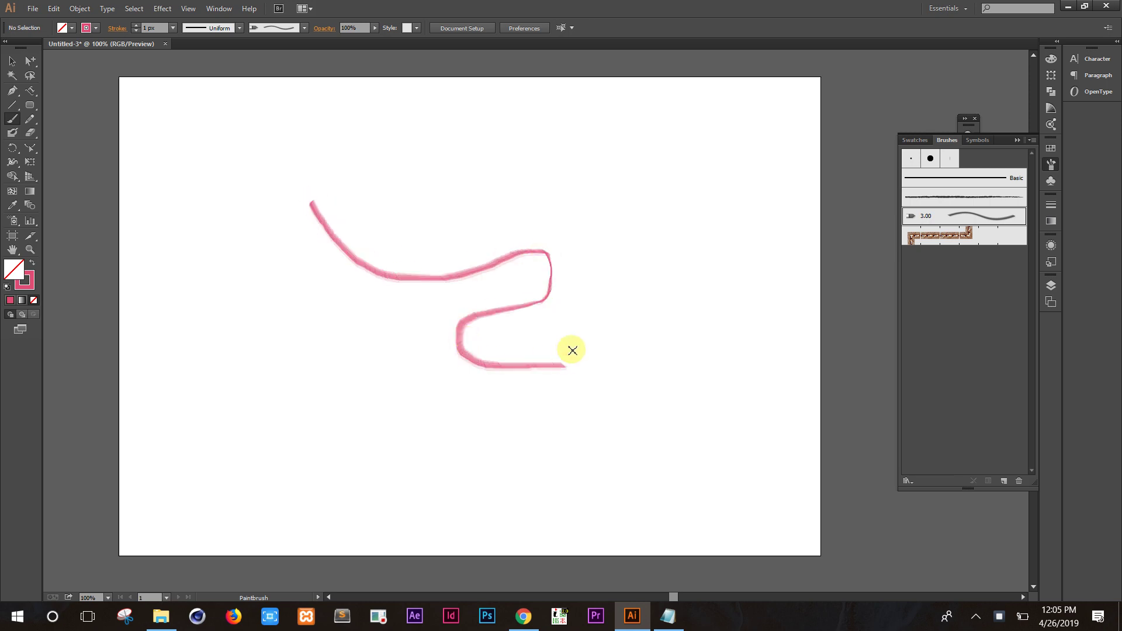
{"action": "left_click_drag", "start_coordinate": [449, 169], "coordinate": [673, 226]}
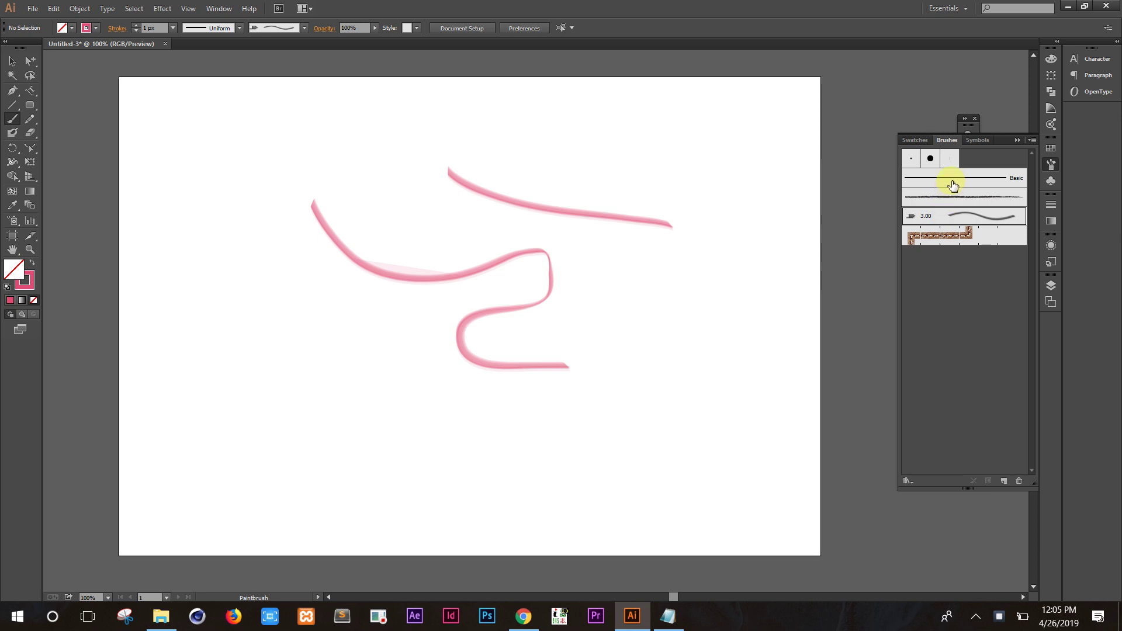
{"action": "mouse_move", "coordinate": [296, 353]}
{"action": "left_mouse_down"}
{"action": "mouse_move", "coordinate": [319, 383]}
{"action": "mouse_move", "coordinate": [498, 466]}
{"action": "left_mouse_up"}
Step: Paint two thin crossing round-brush lines on the right and two stitched-pattern strokes
{"action": "left_click", "coordinate": [914, 161]}
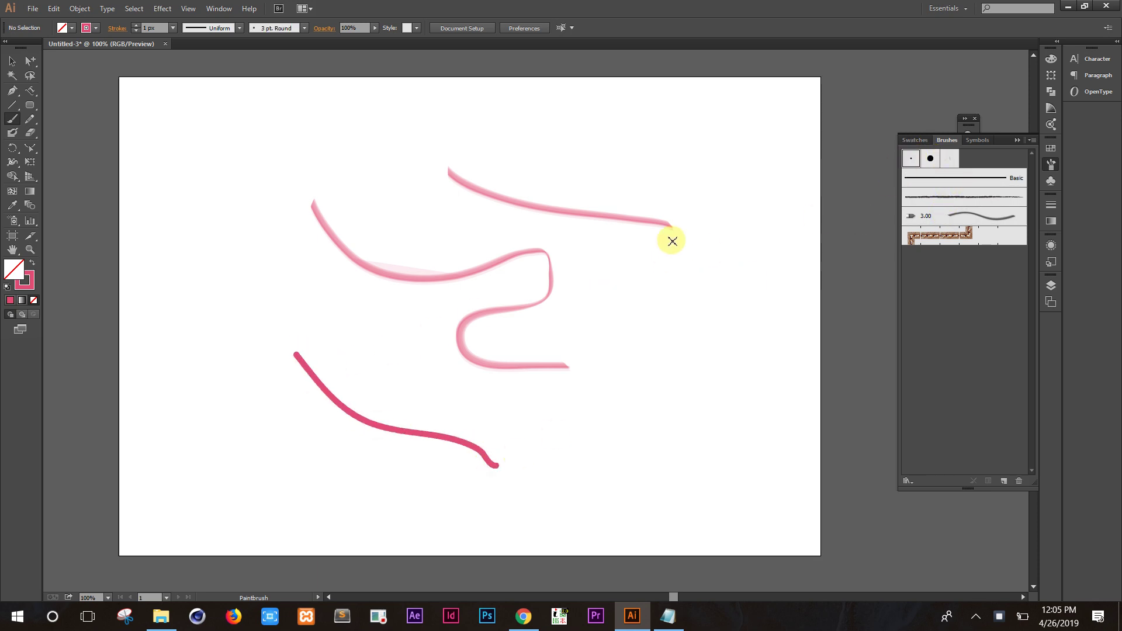
{"action": "left_click_drag", "start_coordinate": [719, 217], "coordinate": [687, 403]}
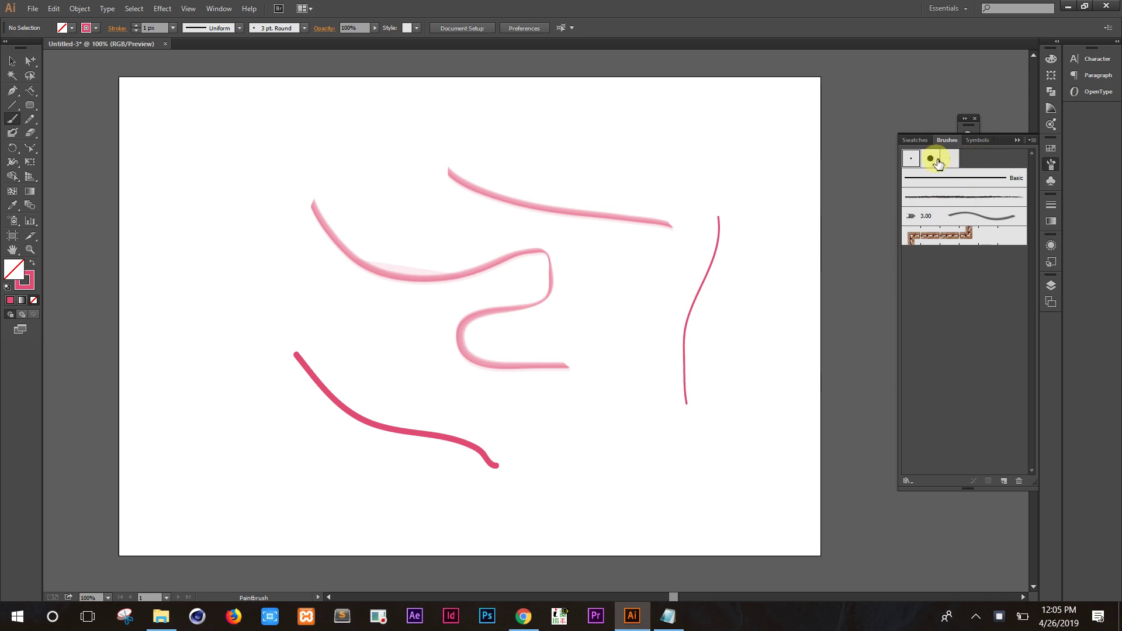
{"action": "left_click_drag", "start_coordinate": [753, 263], "coordinate": [625, 462]}
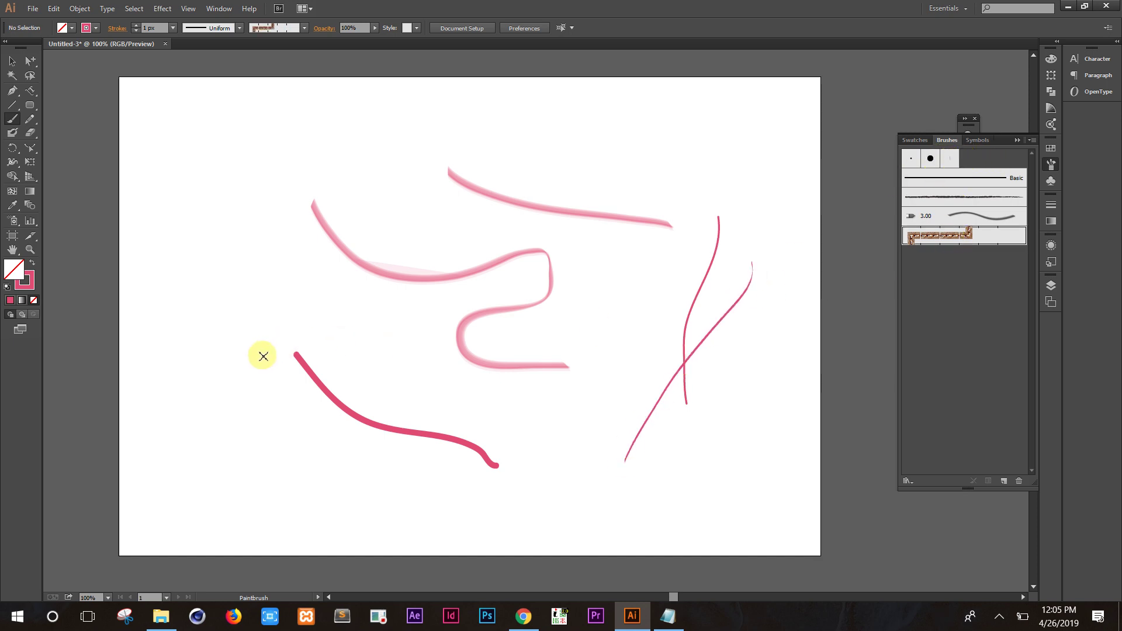
{"action": "mouse_move", "coordinate": [262, 357]}
{"action": "left_mouse_down"}
{"action": "mouse_move", "coordinate": [288, 466]}
{"action": "mouse_move", "coordinate": [590, 522]}
{"action": "left_mouse_up"}
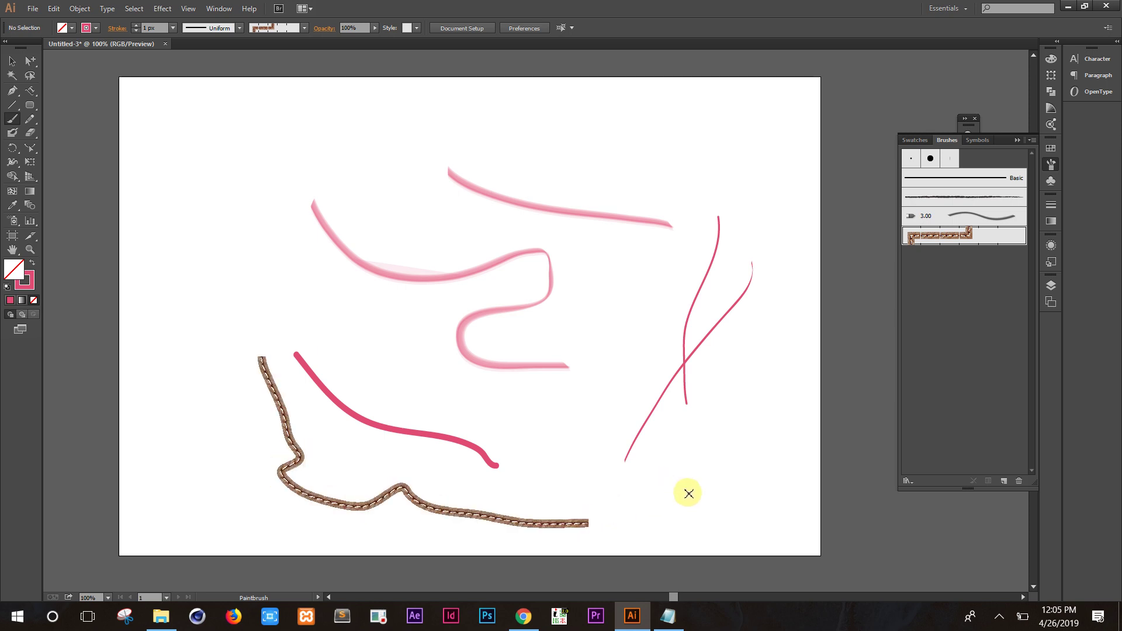
{"action": "left_click_drag", "start_coordinate": [710, 485], "coordinate": [466, 296]}
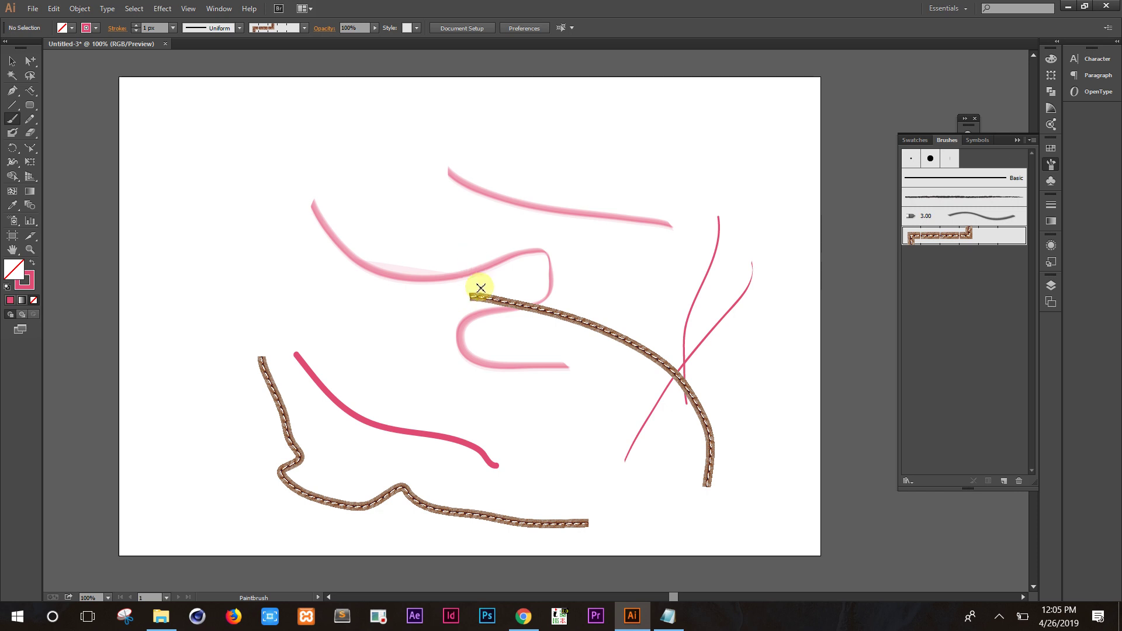
{"action": "left_click", "coordinate": [217, 8]}
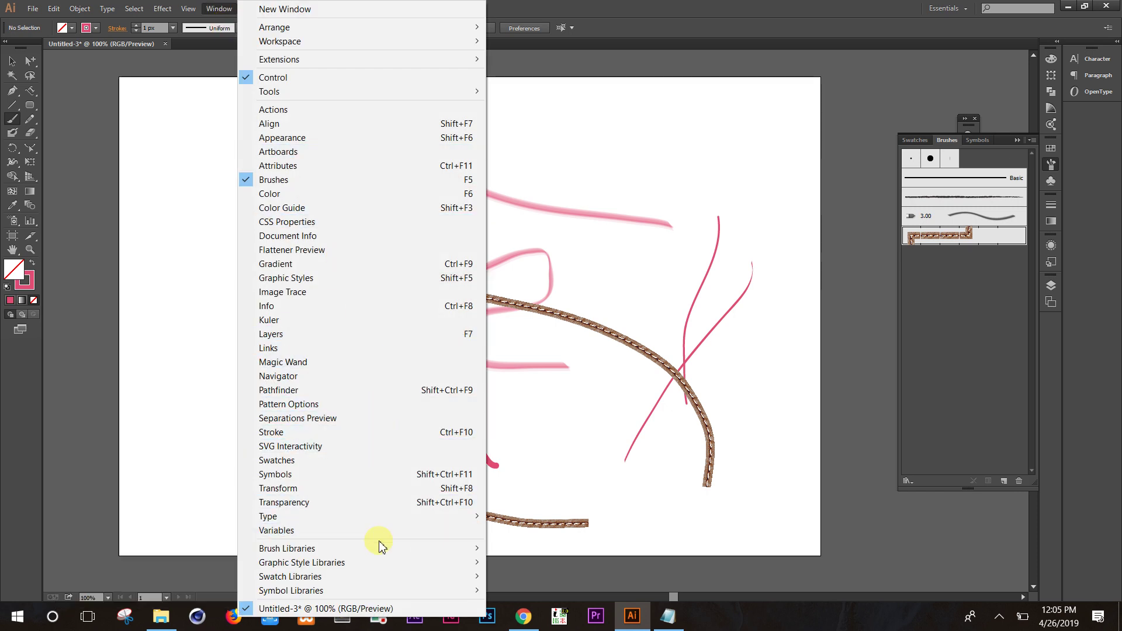
{"action": "mouse_move", "coordinate": [287, 549]}
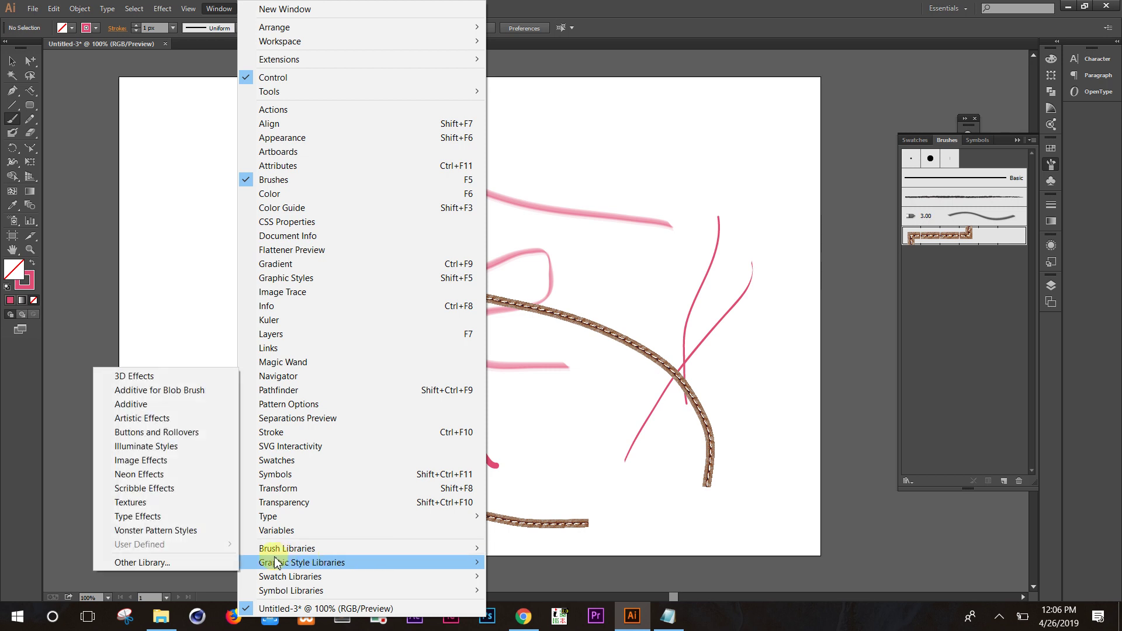
{"action": "mouse_move", "coordinate": [145, 418]}
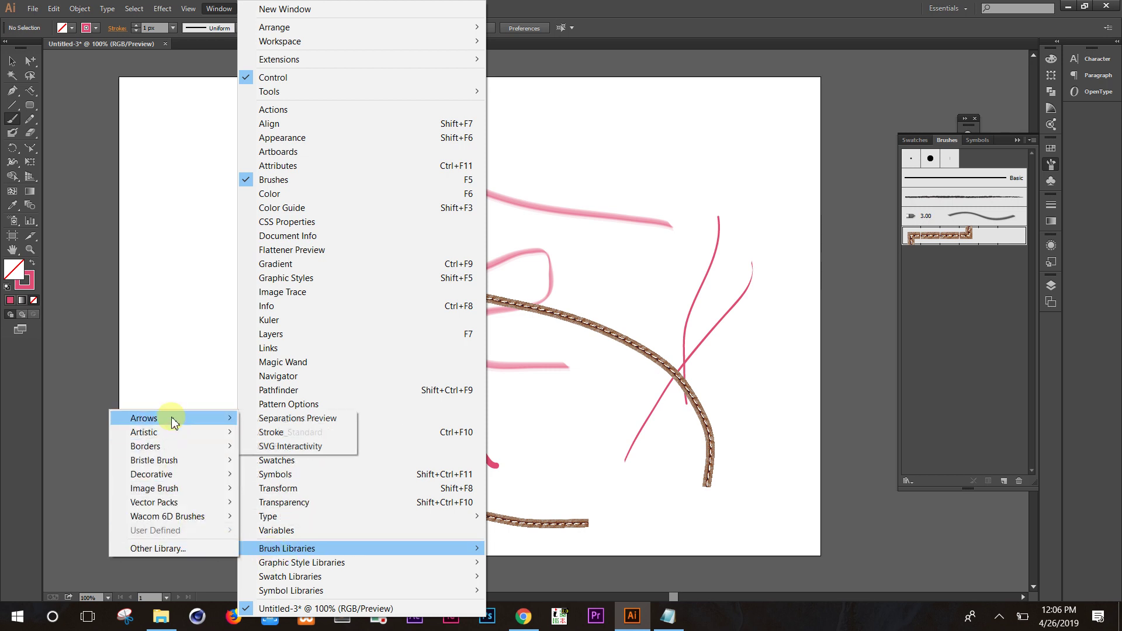
Step: Load the Arrows_Special library beside the Brushes panel and paint two arrow strokes at upper left
{"action": "left_click", "coordinate": [299, 421]}
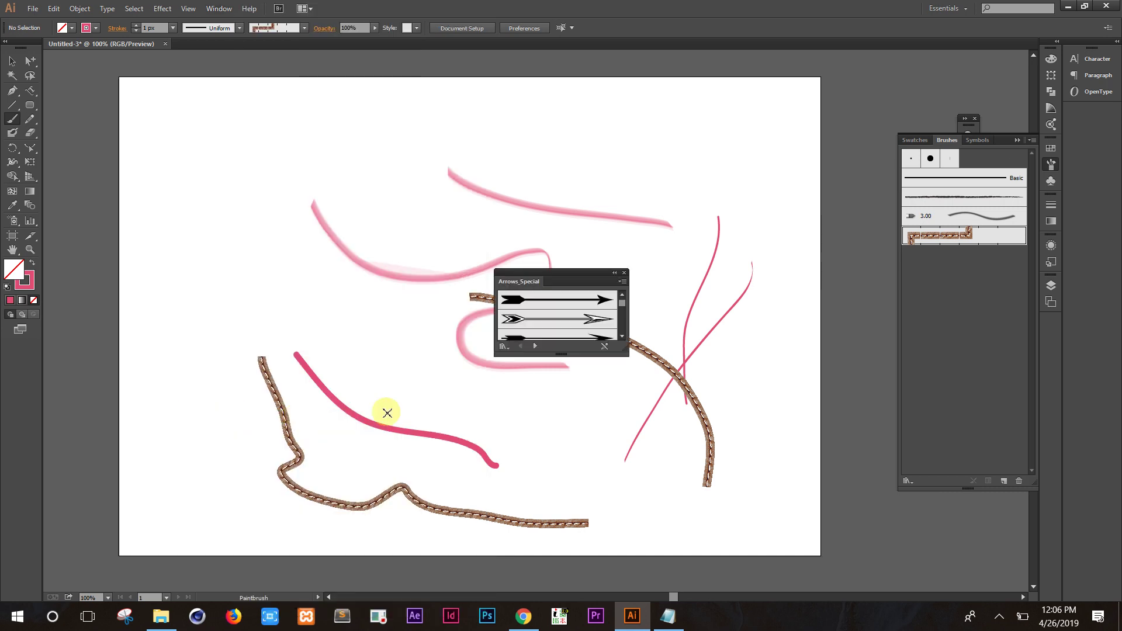
{"action": "left_click_drag", "start_coordinate": [574, 385], "coordinate": [601, 556]}
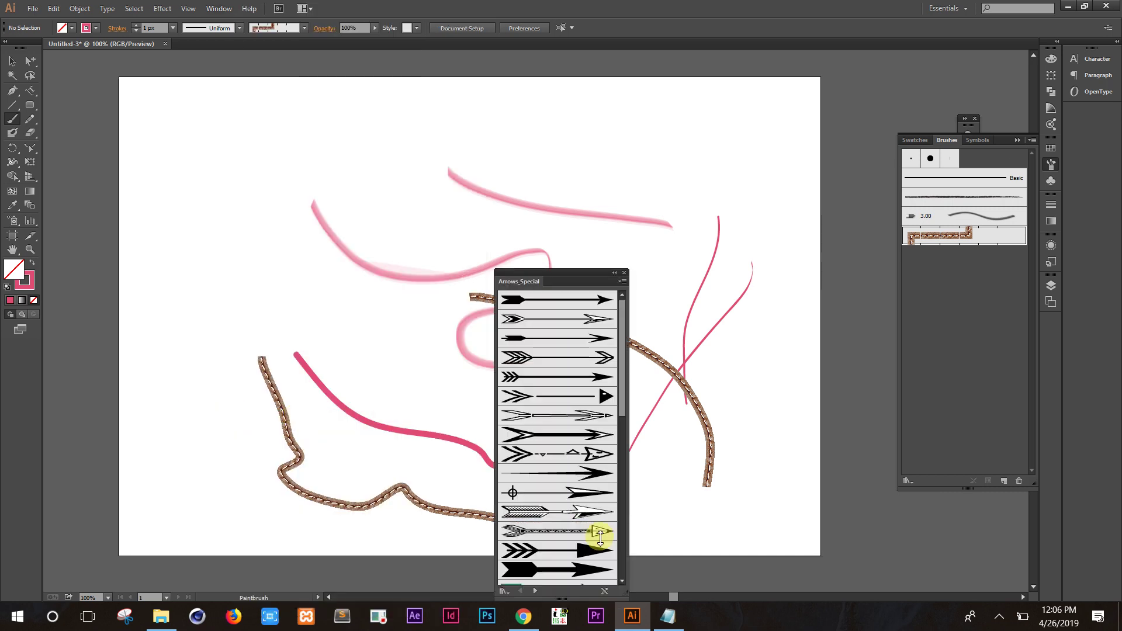
{"action": "mouse_move", "coordinate": [564, 267]}
{"action": "left_mouse_down"}
{"action": "mouse_move", "coordinate": [792, 235]}
{"action": "mouse_move", "coordinate": [958, 261]}
{"action": "left_mouse_up"}
{"action": "left_click", "coordinate": [948, 279]}
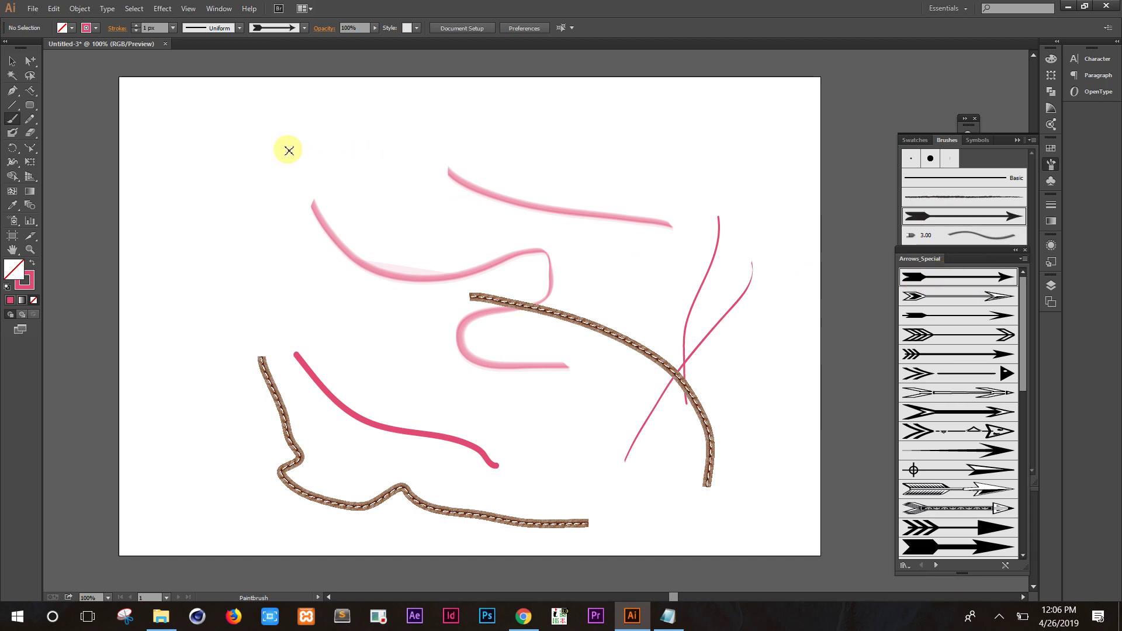
{"action": "left_click_drag", "start_coordinate": [287, 149], "coordinate": [431, 183]}
{"action": "left_click", "coordinate": [958, 432]}
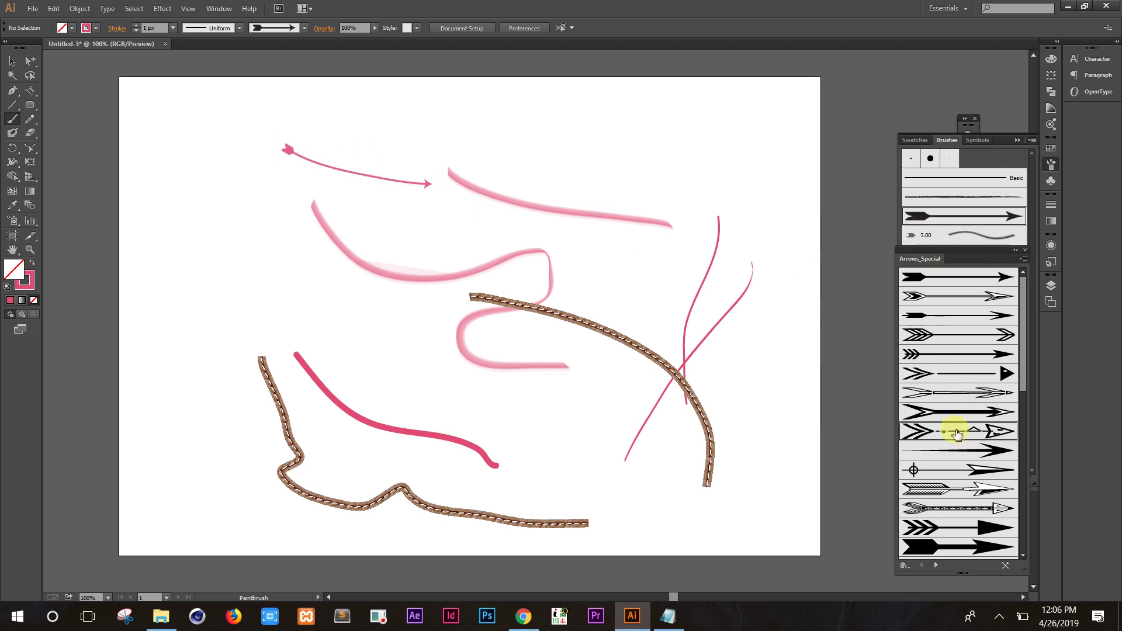
{"action": "left_click_drag", "start_coordinate": [255, 175], "coordinate": [422, 217]}
Step: Paint a red arrow right of the wave and a dashed-tail pink arrow near bottom right
{"action": "left_click", "coordinate": [913, 355]}
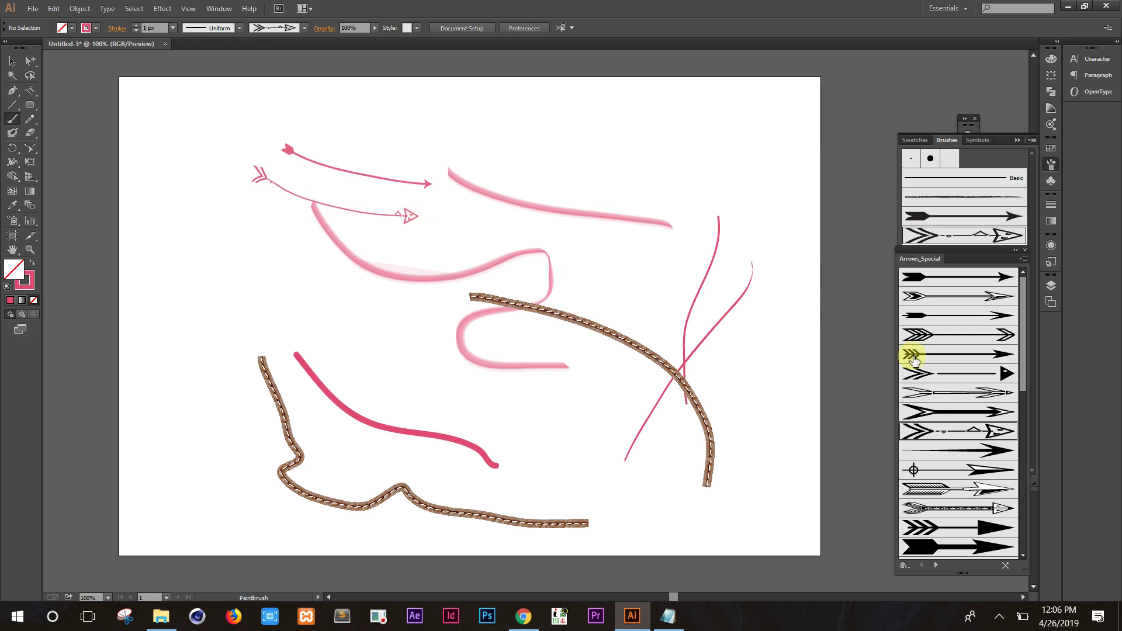
{"action": "scroll", "coordinate": [963, 435], "scroll_direction": "down", "scroll_amount": 5}
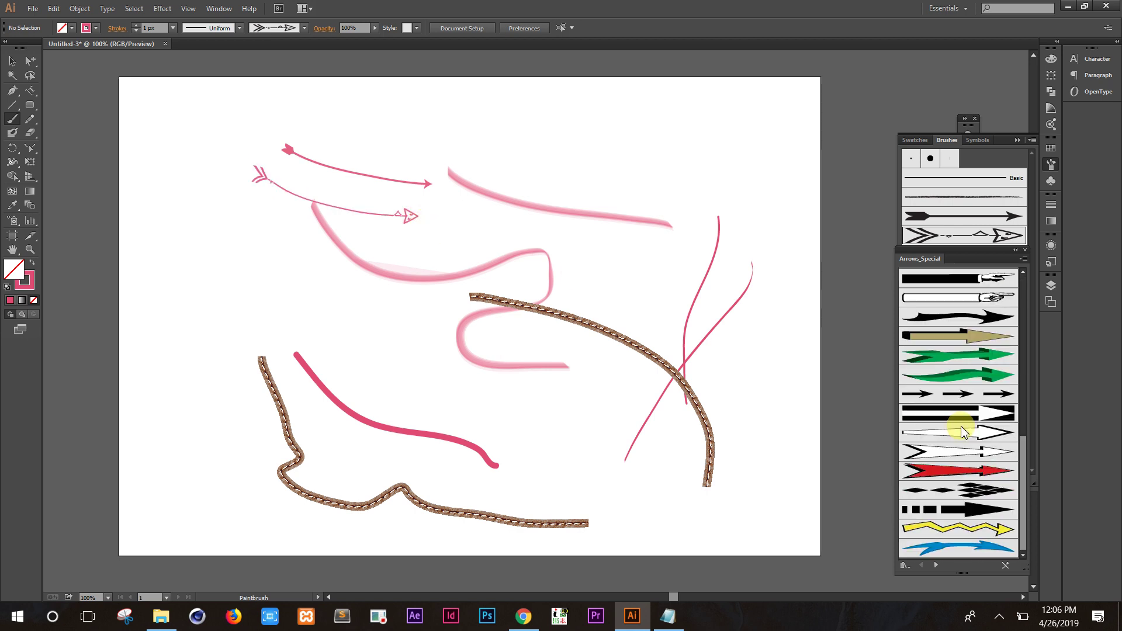
{"action": "left_click", "coordinate": [968, 476]}
{"action": "left_click_drag", "start_coordinate": [596, 280], "coordinate": [694, 282]}
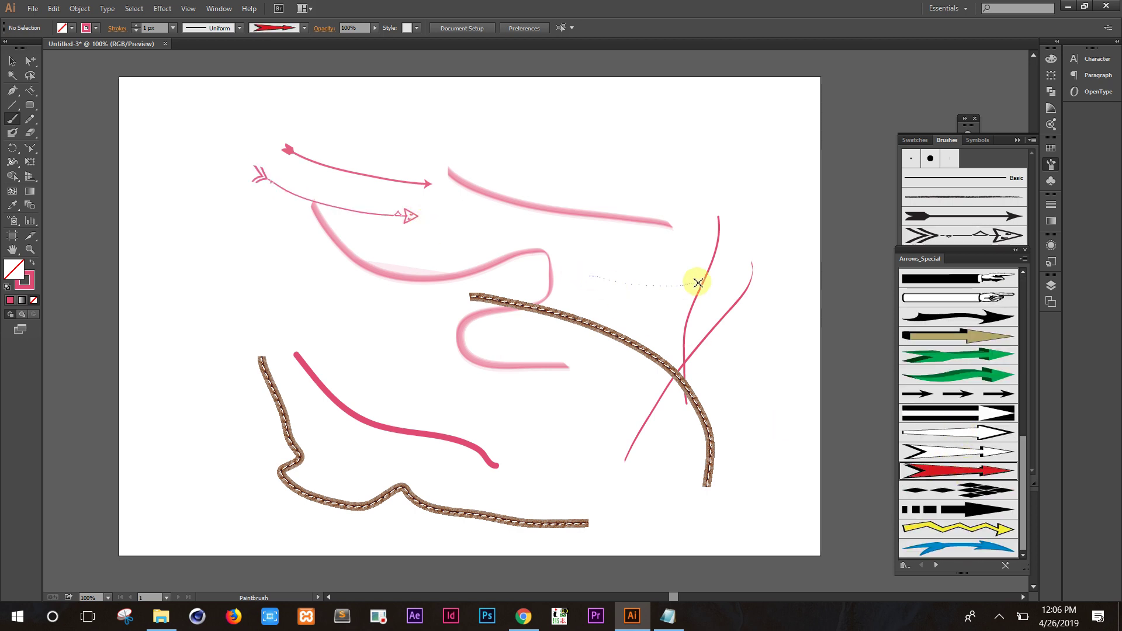
{"action": "left_click", "coordinate": [953, 518]}
{"action": "left_click_drag", "start_coordinate": [579, 465], "coordinate": [718, 475]}
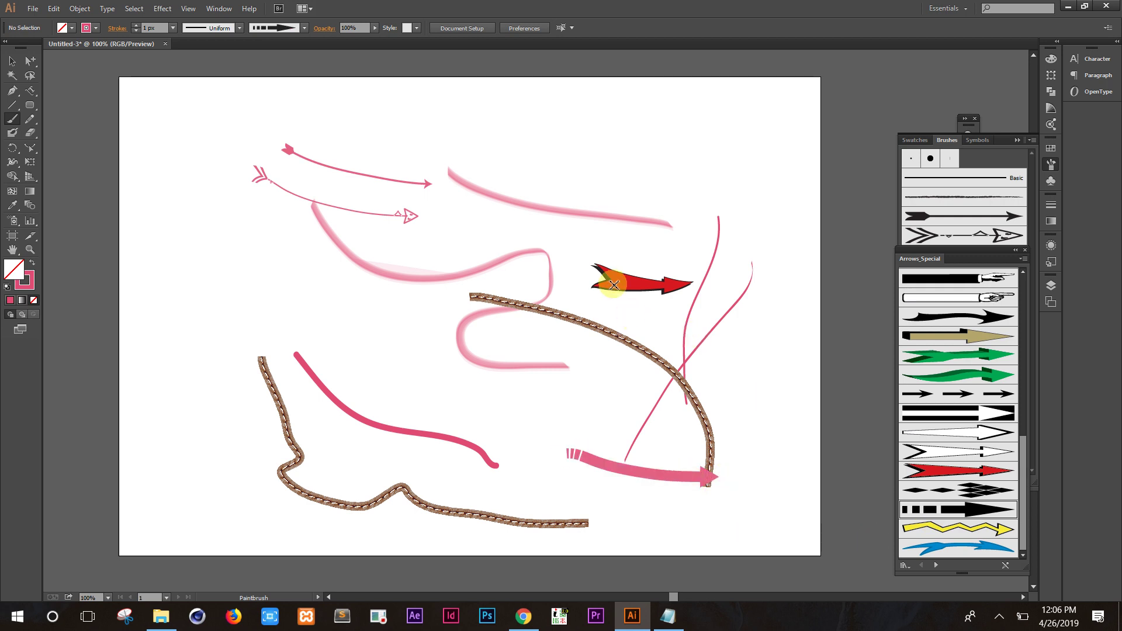
{"action": "left_click", "coordinate": [215, 8]}
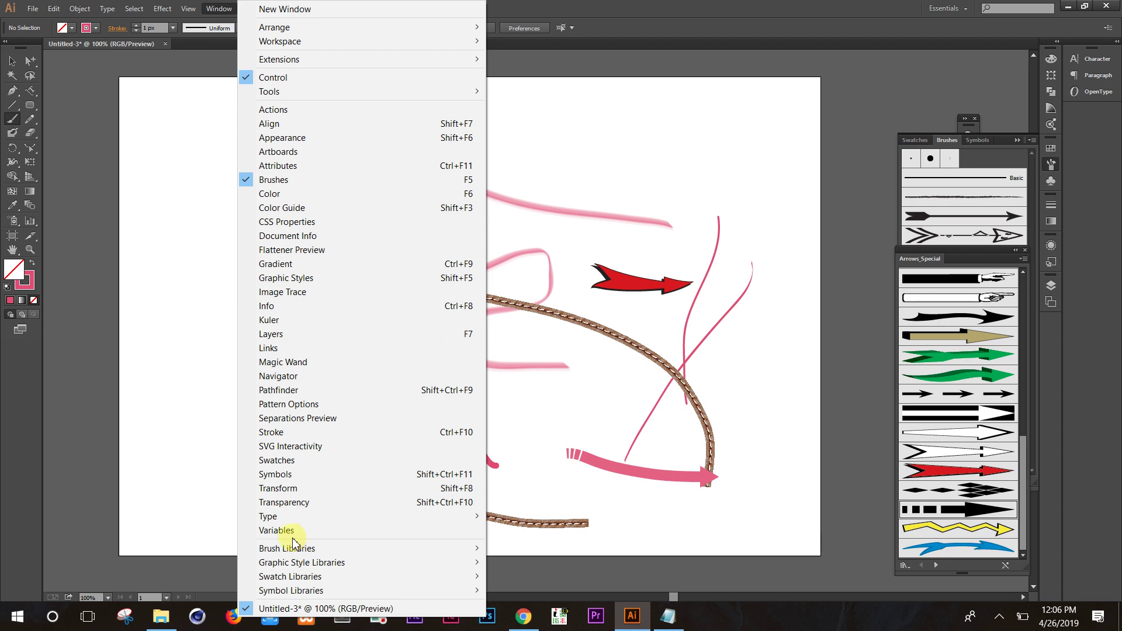
{"action": "mouse_move", "coordinate": [173, 432]}
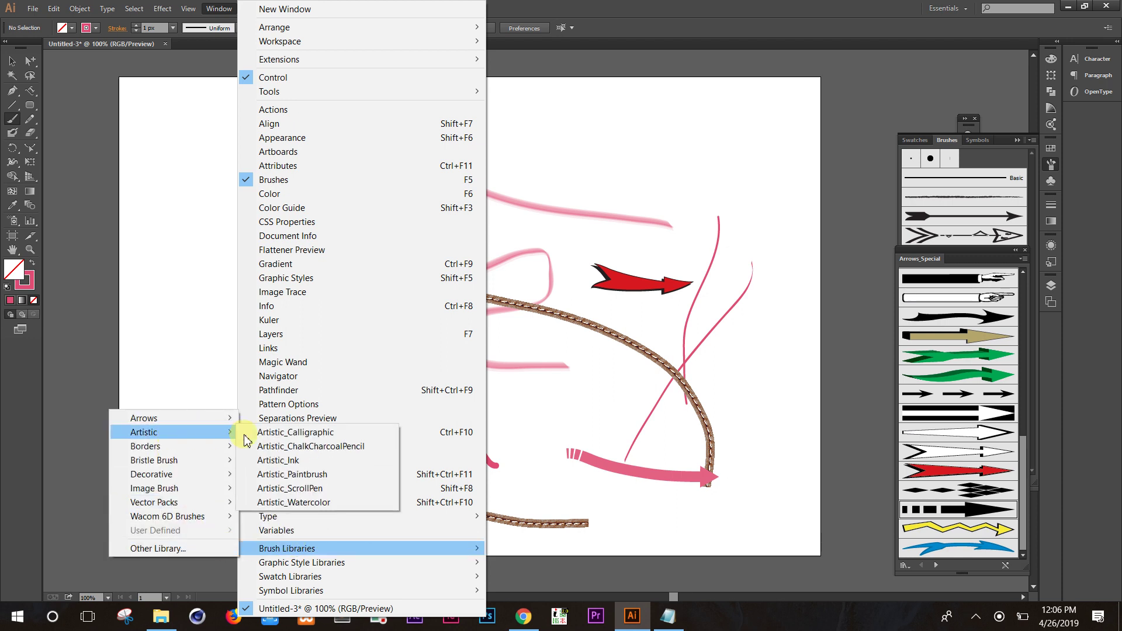
Step: Load Artistic_Ink as a floating, enlarged panel and paint a bold ink stroke at upper right
{"action": "left_click", "coordinate": [319, 460]}
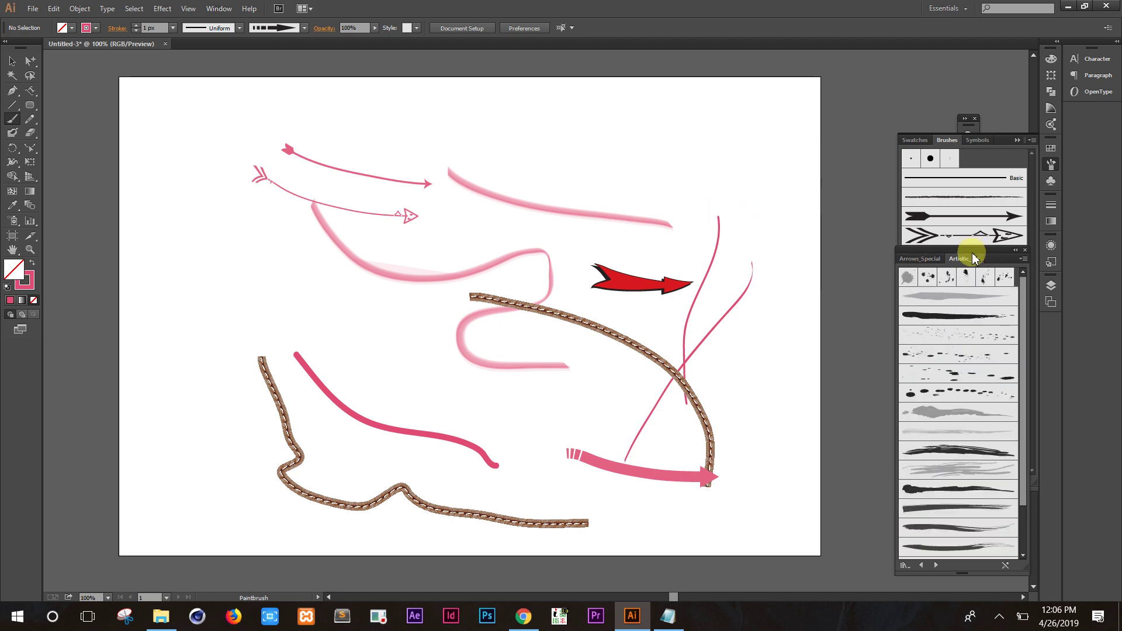
{"action": "left_click_drag", "start_coordinate": [996, 255], "coordinate": [986, 105]}
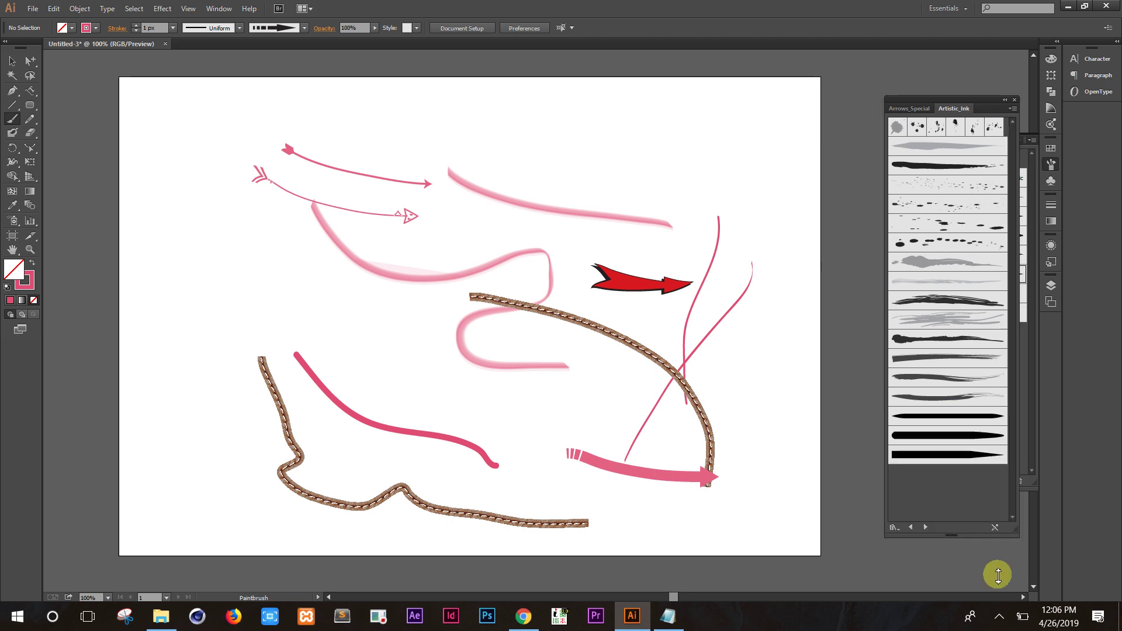
{"action": "left_click_drag", "start_coordinate": [953, 423], "coordinate": [953, 576]}
{"action": "left_click", "coordinate": [953, 442]}
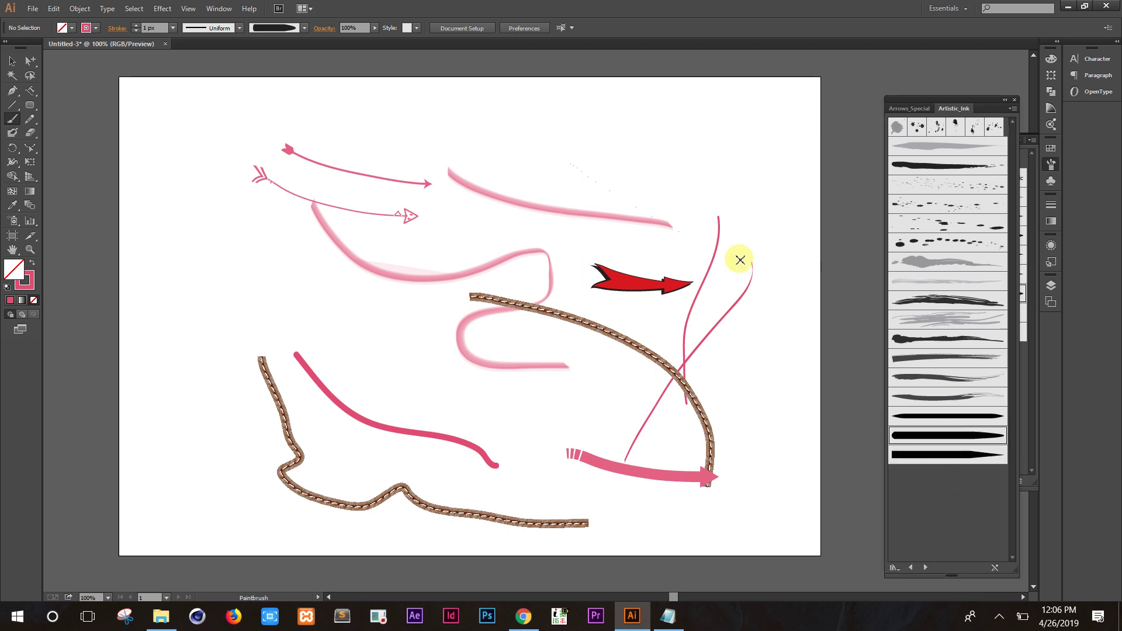
{"action": "left_click_drag", "start_coordinate": [743, 260], "coordinate": [740, 258]}
Step: Add a scratchy ink stroke mid-artboard and a thin pink ink stroke on the left side
{"action": "left_click", "coordinate": [955, 301]}
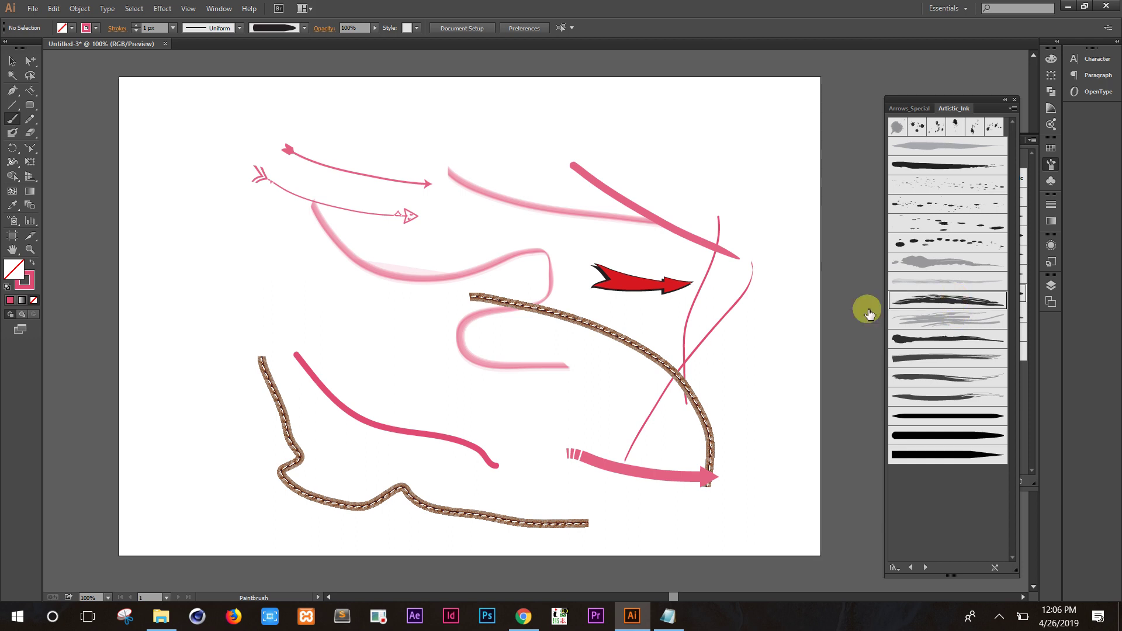
{"action": "left_click_drag", "start_coordinate": [395, 322], "coordinate": [432, 429]}
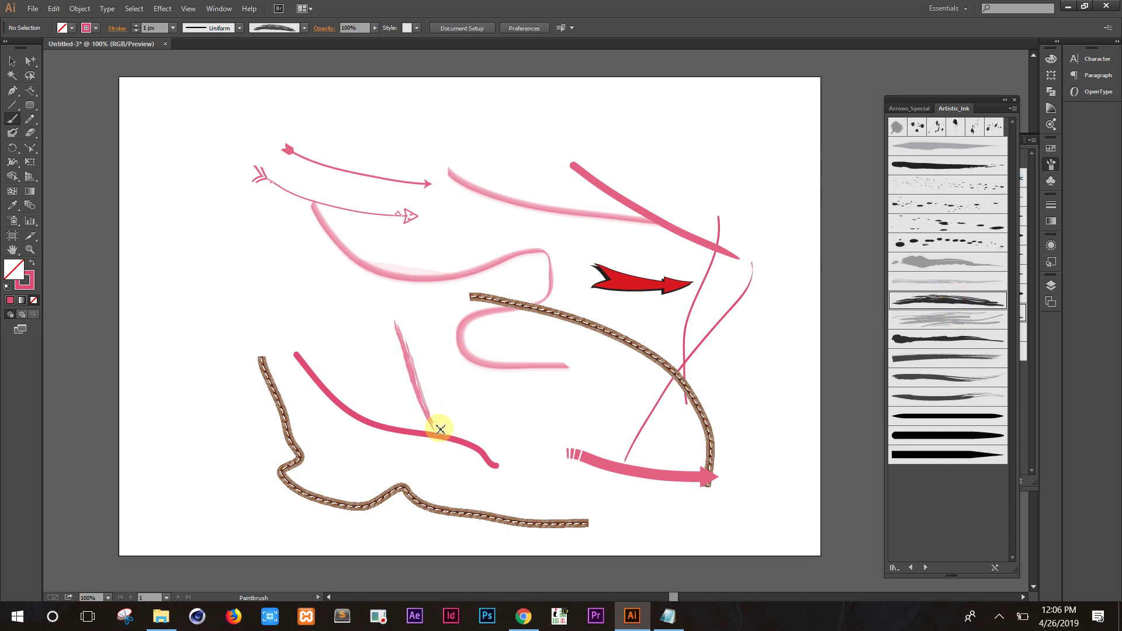
{"action": "left_click", "coordinate": [934, 404]}
{"action": "mouse_move", "coordinate": [269, 282]}
{"action": "left_mouse_down"}
{"action": "mouse_move", "coordinate": [218, 412]}
{"action": "mouse_move", "coordinate": [283, 494]}
{"action": "left_mouse_up"}
{"action": "left_click", "coordinate": [930, 462]}
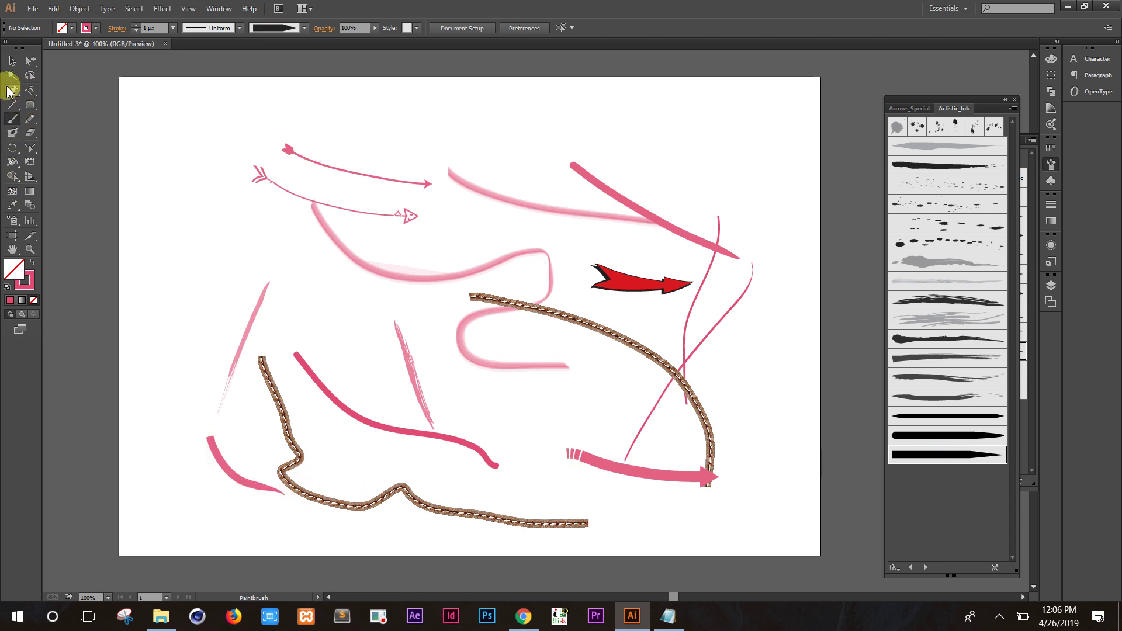
Step: Draw a curved open path at the upper left with the Pen tool, then show Arrows_Special again
{"action": "left_click", "coordinate": [9, 92]}
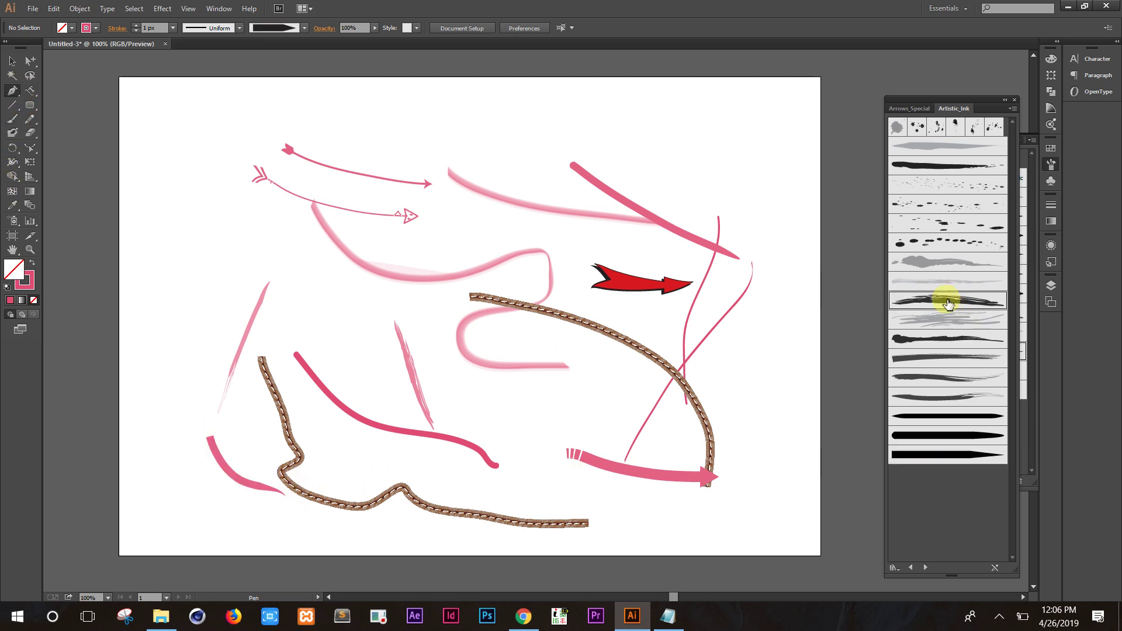
{"action": "mouse_move", "coordinate": [217, 234]}
{"action": "left_mouse_down"}
{"action": "mouse_move", "coordinate": [288, 295]}
{"action": "mouse_move", "coordinate": [346, 280]}
{"action": "mouse_move", "coordinate": [354, 266]}
{"action": "left_mouse_up"}
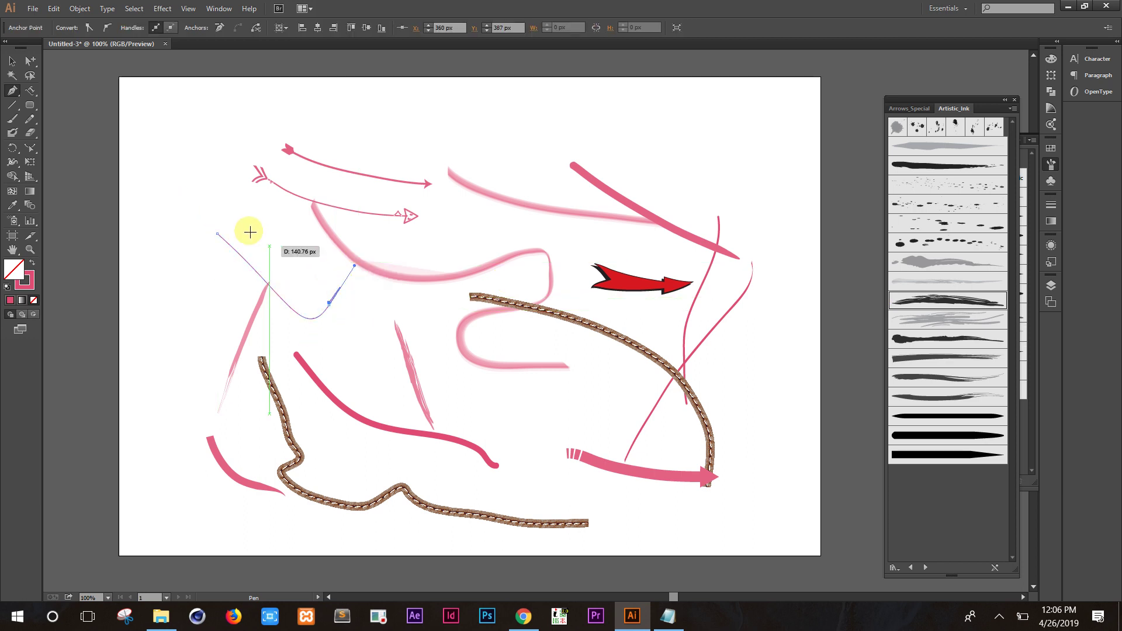
{"action": "left_click_drag", "start_coordinate": [217, 234], "coordinate": [220, 236]}
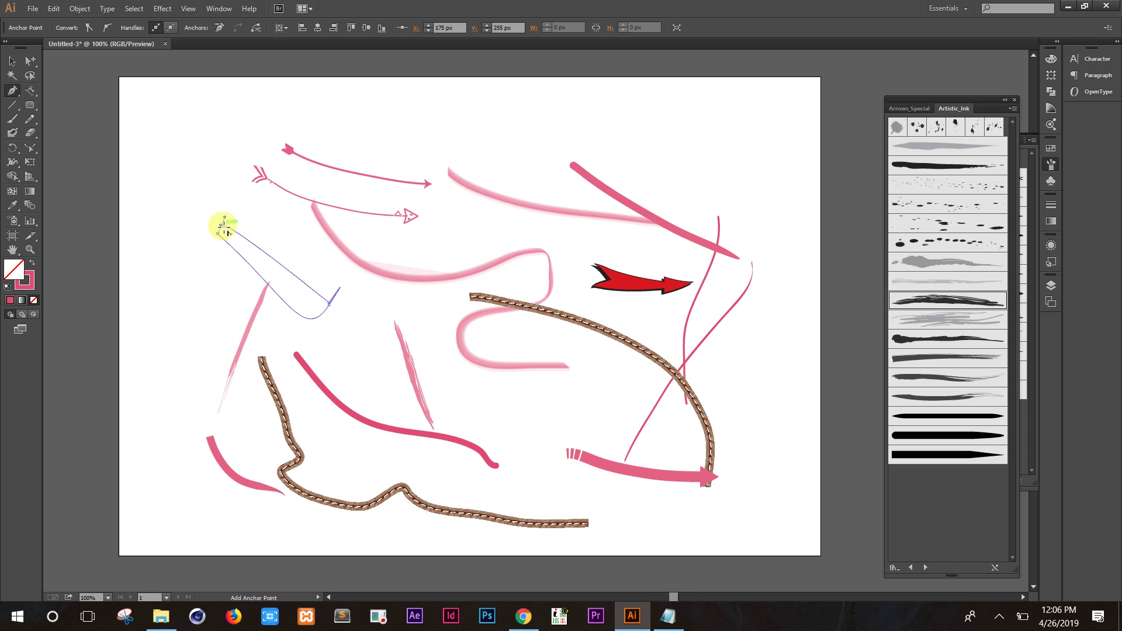
{"action": "left_click", "coordinate": [30, 60]}
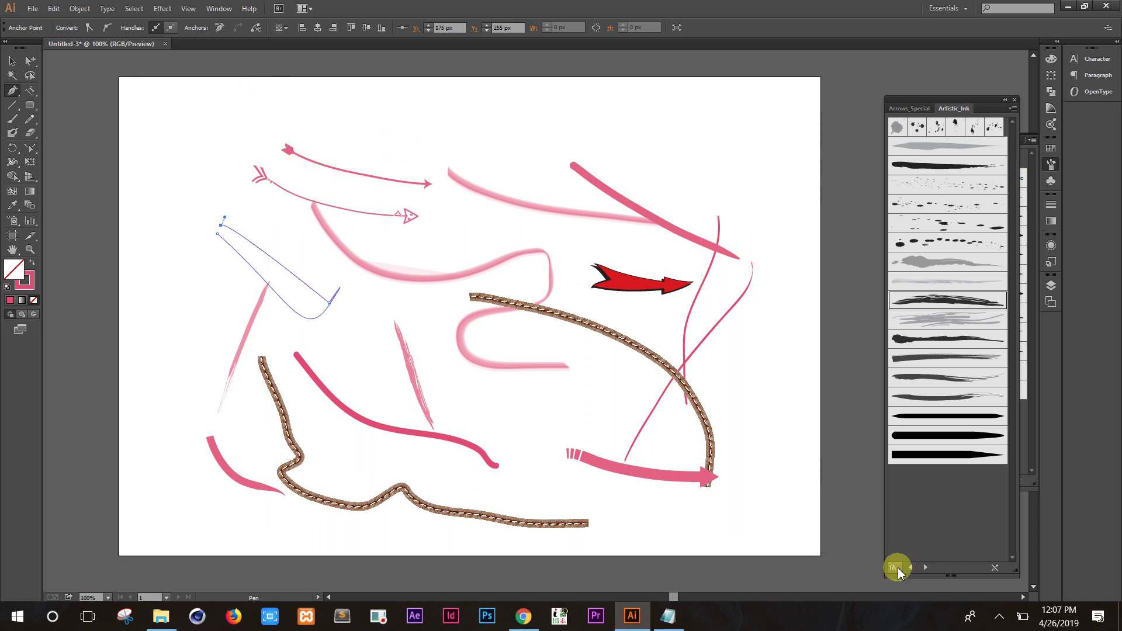
{"action": "left_click", "coordinate": [916, 109]}
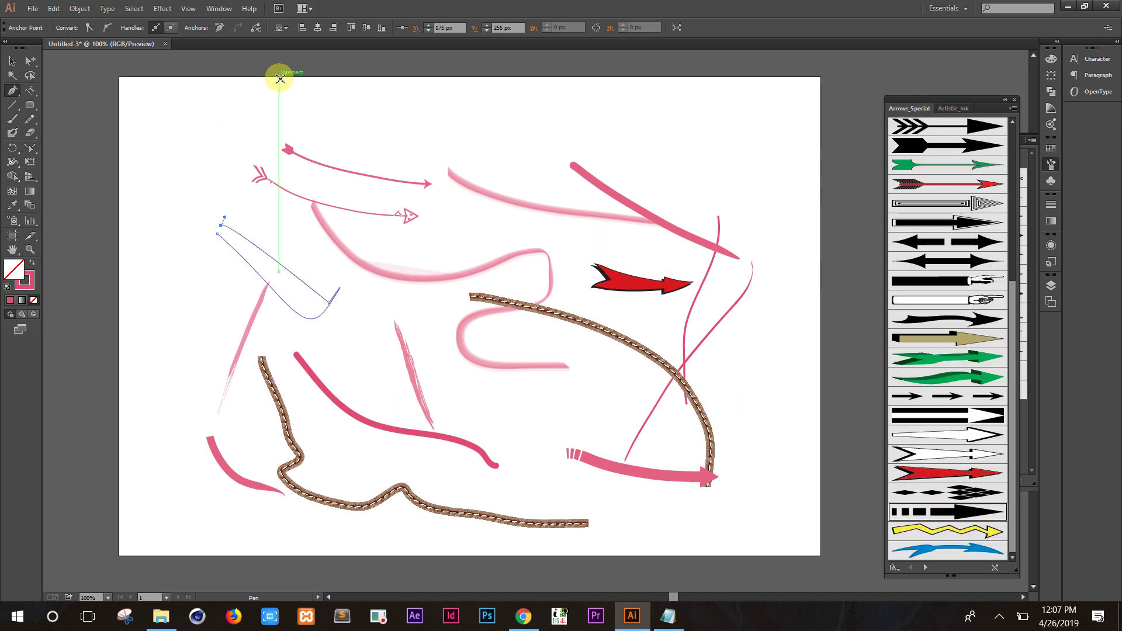
Step: Load the Decorative_Scatter brush library from Brush Libraries > Decorative
{"action": "left_click", "coordinate": [228, 10]}
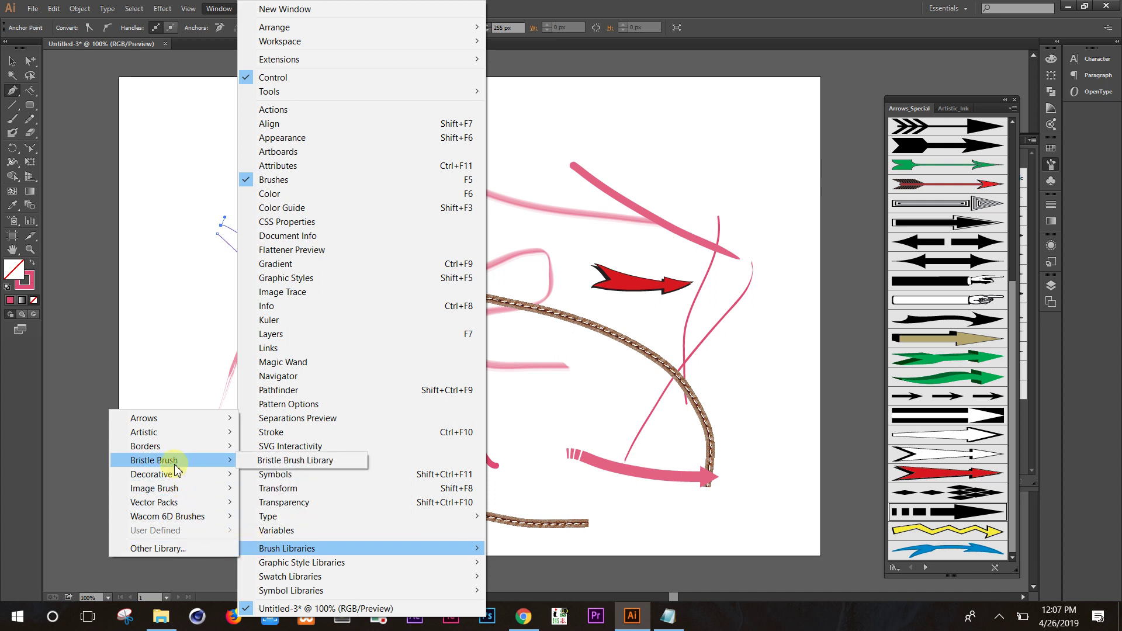
{"action": "mouse_move", "coordinate": [173, 475]}
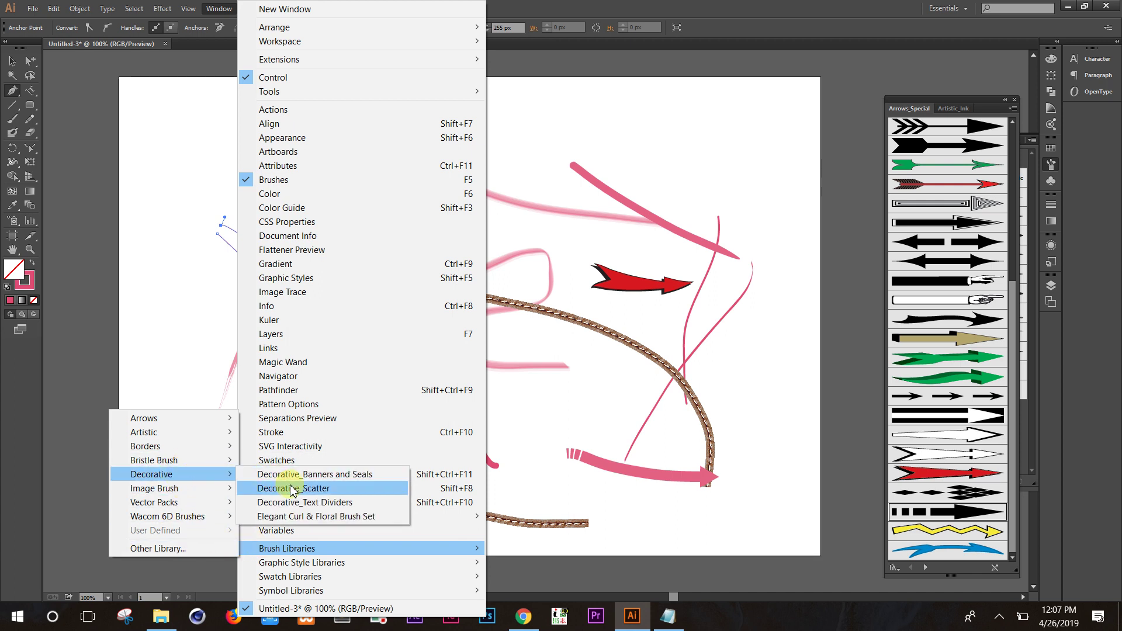
{"action": "left_click", "coordinate": [292, 490]}
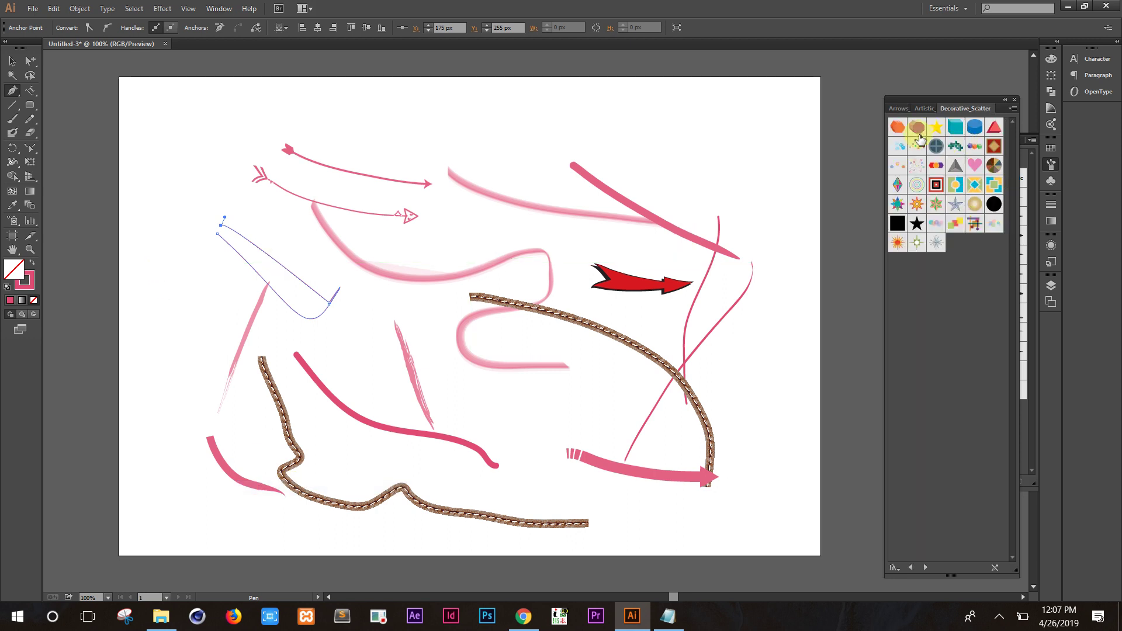
Step: Give the curved path a star-and-dot scatter brush and draw an ellipse near the top centre
{"action": "left_click", "coordinate": [916, 151]}
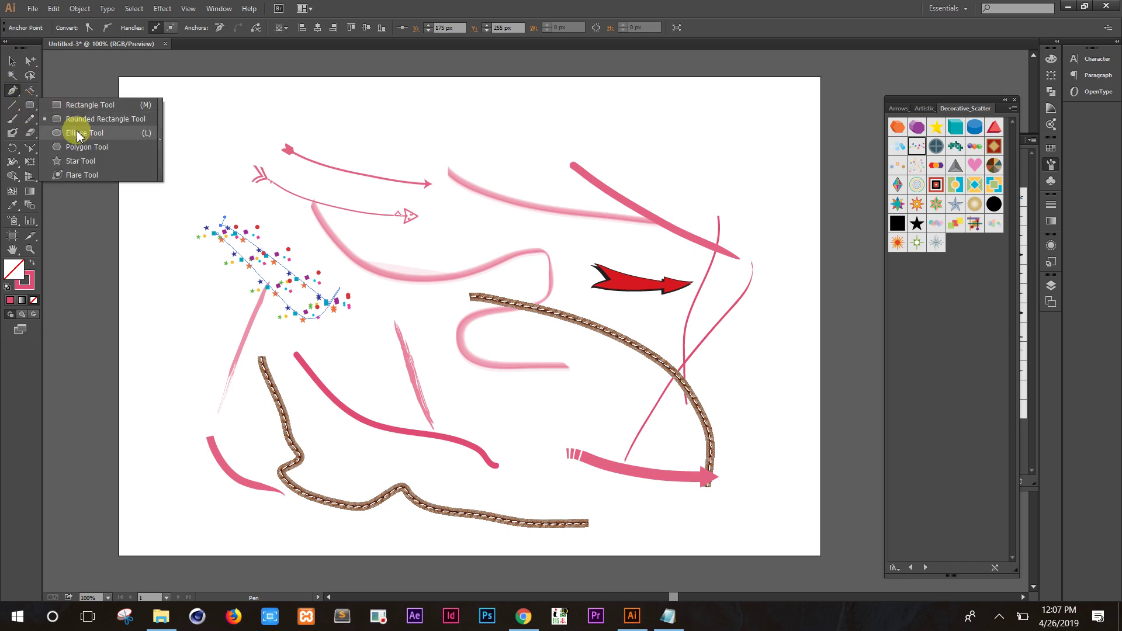
{"action": "left_click_drag", "start_coordinate": [33, 113], "coordinate": [80, 139]}
{"action": "left_click_drag", "start_coordinate": [508, 152], "coordinate": [645, 301]}
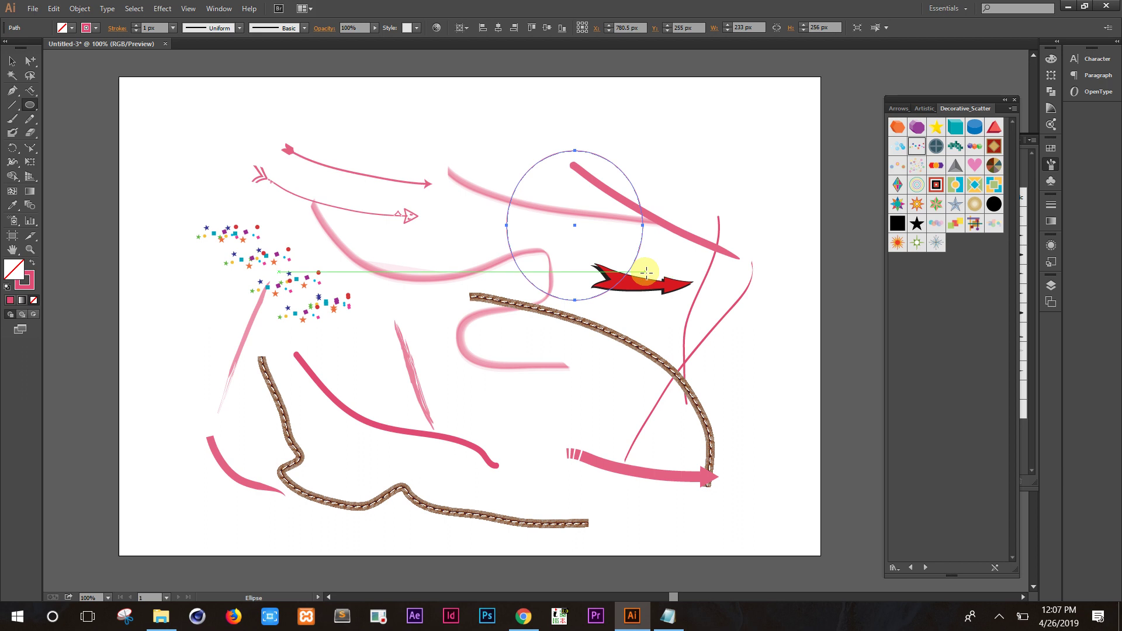
Step: Try Star 3 and Star 4 on the ellipse, settle on 3D Geometric, then select all artwork
{"action": "left_click", "coordinate": [937, 206]}
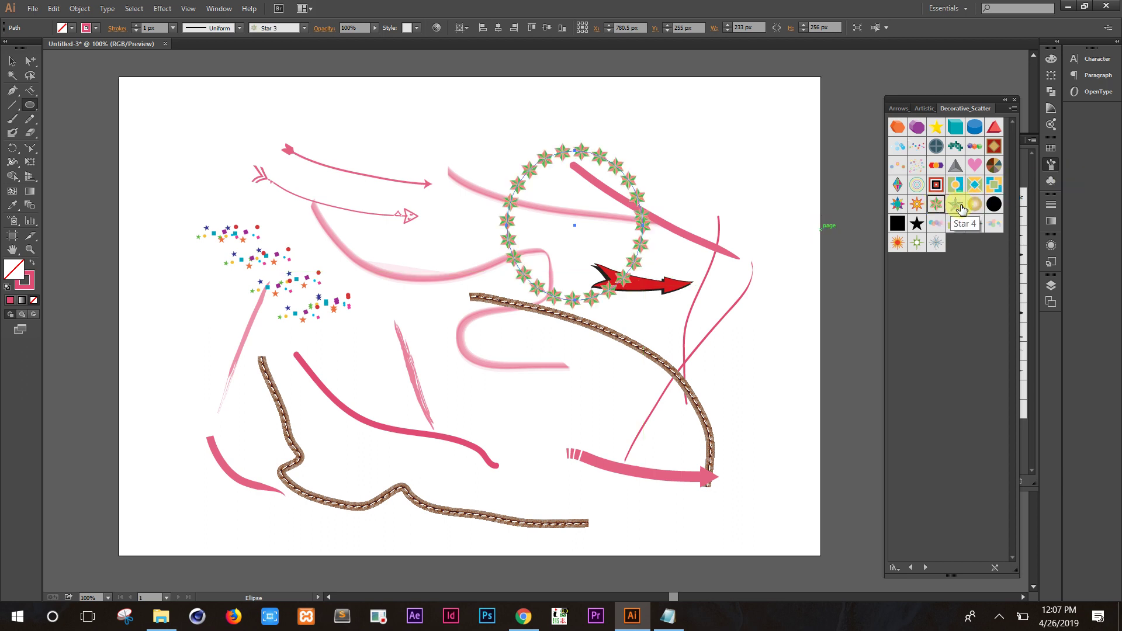
{"action": "left_click", "coordinate": [962, 209]}
{"action": "left_click", "coordinate": [954, 129]}
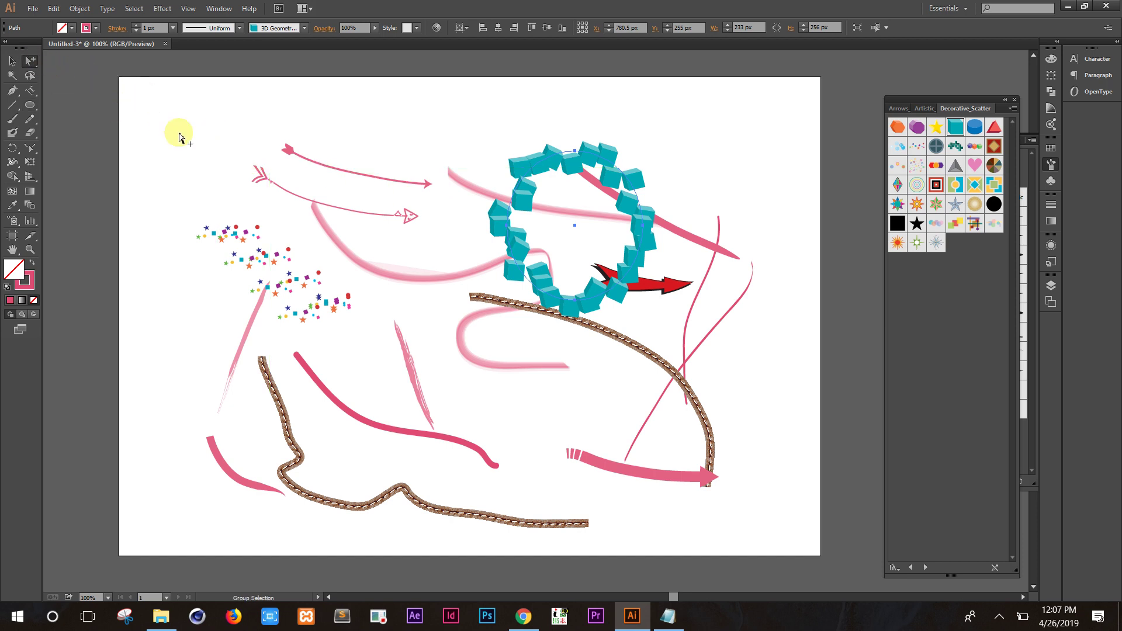
{"action": "left_click_drag", "start_coordinate": [150, 99], "coordinate": [804, 518]}
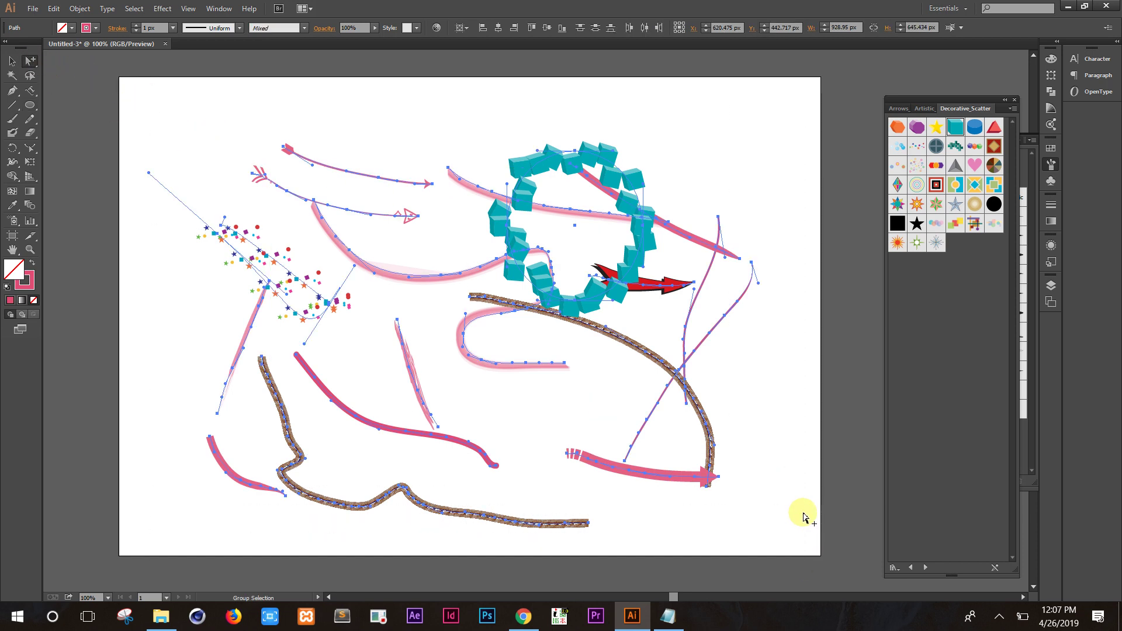
Step: Delete all the artwork and draw a square in the middle of the artboard
{"action": "key", "text": "Delete"}
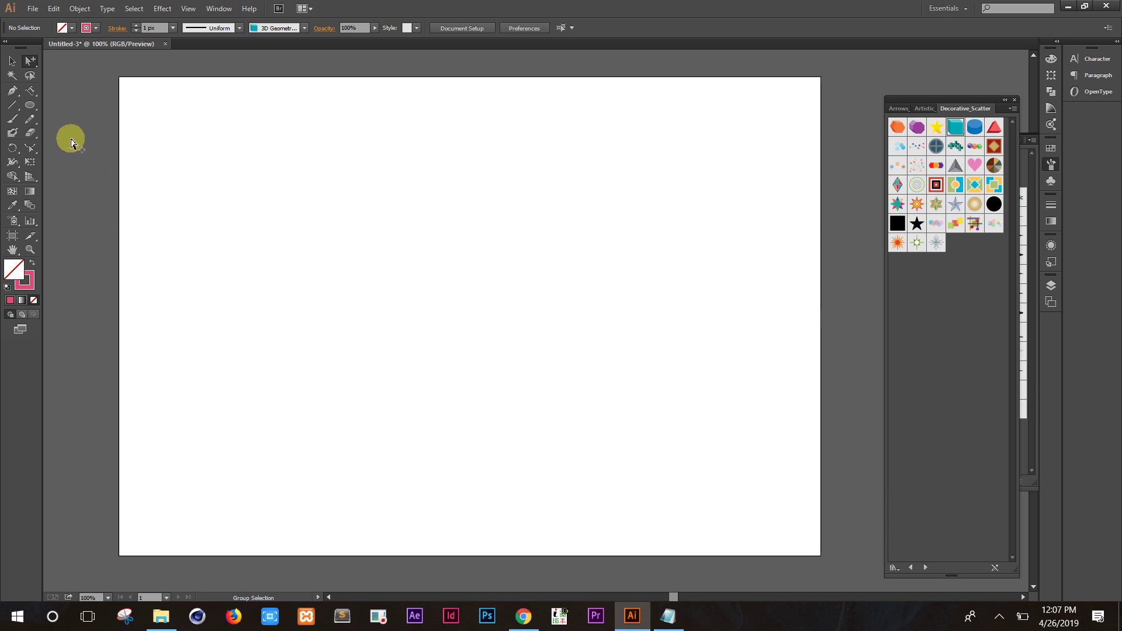
{"action": "left_click", "coordinate": [30, 106]}
{"action": "left_click", "coordinate": [85, 106]}
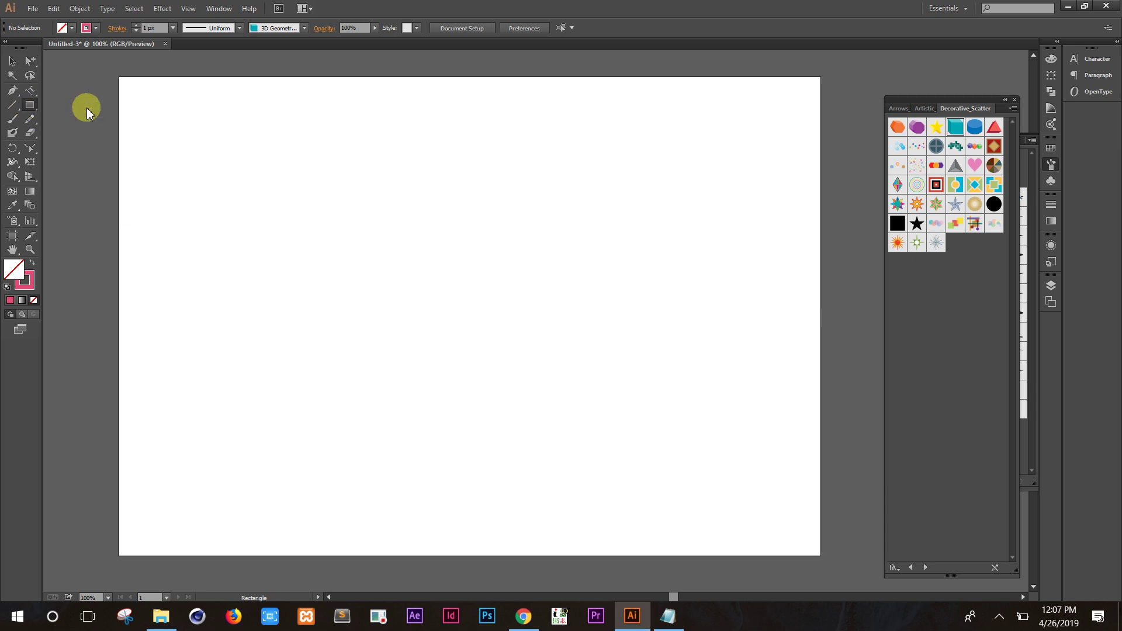
{"action": "left_click_drag", "start_coordinate": [329, 240], "coordinate": [530, 437]}
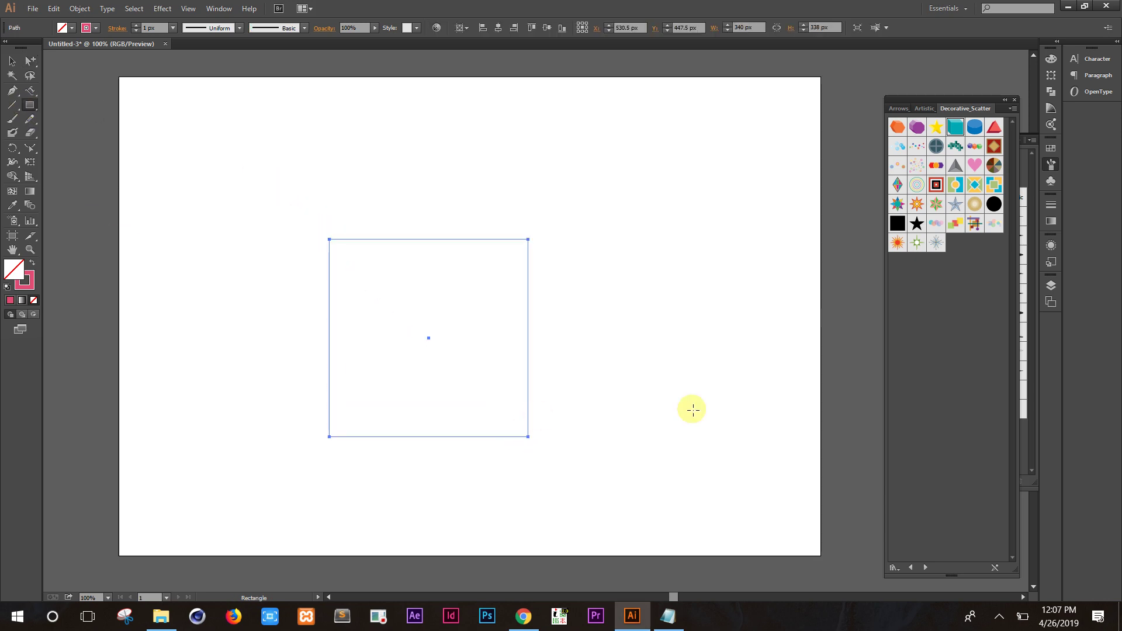
Step: Frame the square with Star 3 scatter stars after trying Hearts, pie-circle and Sun brushes
{"action": "left_click", "coordinate": [975, 166]}
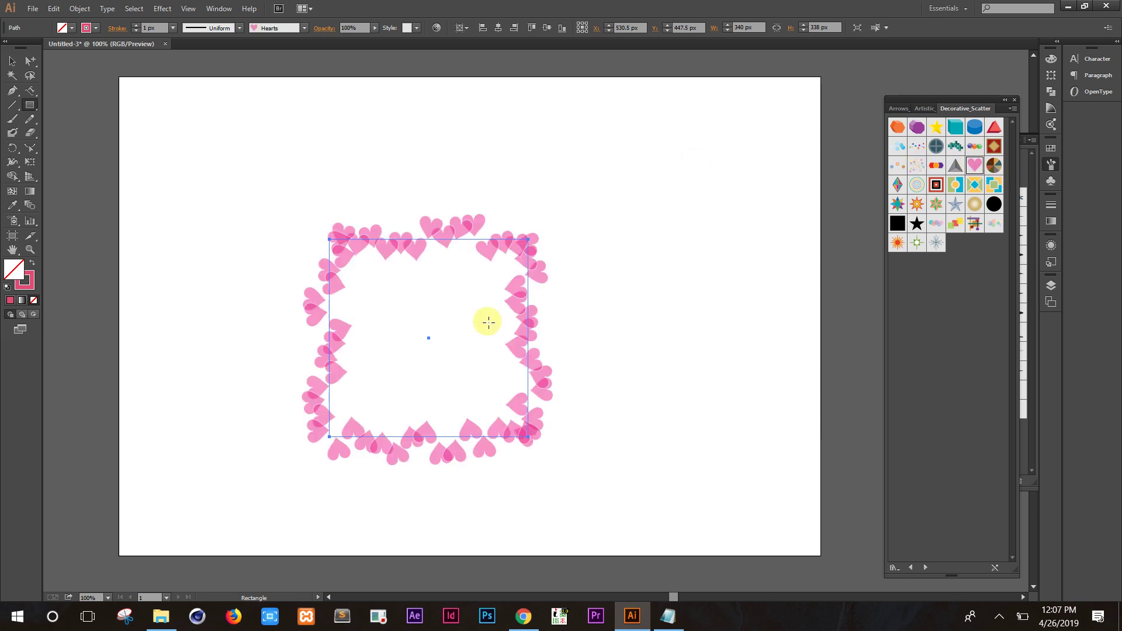
{"action": "left_click", "coordinate": [995, 166]}
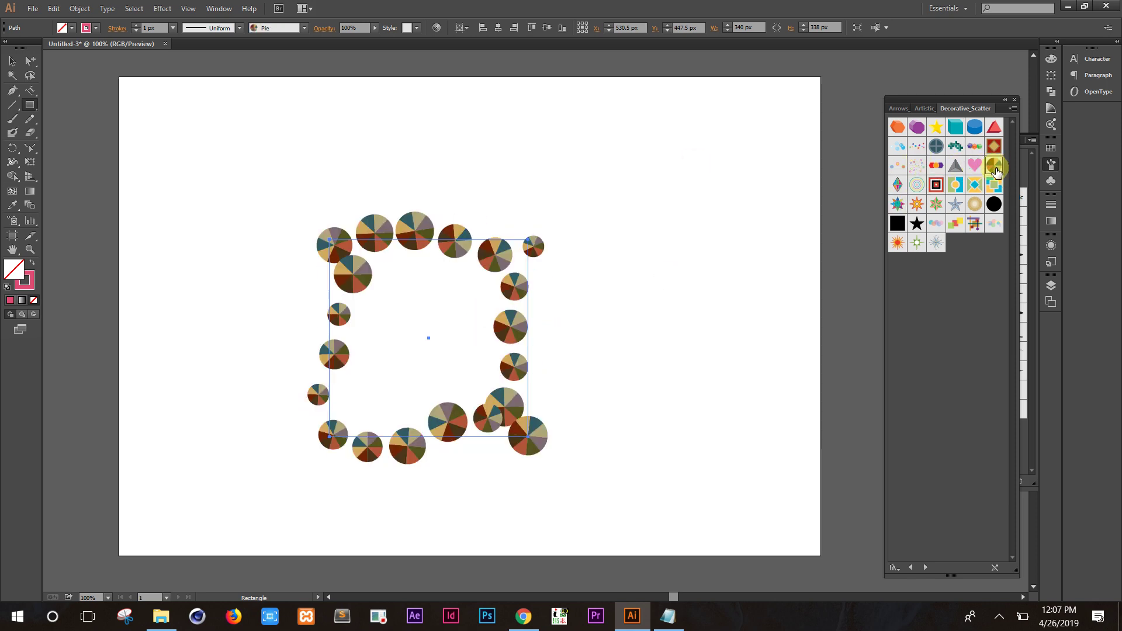
{"action": "left_click", "coordinate": [974, 204]}
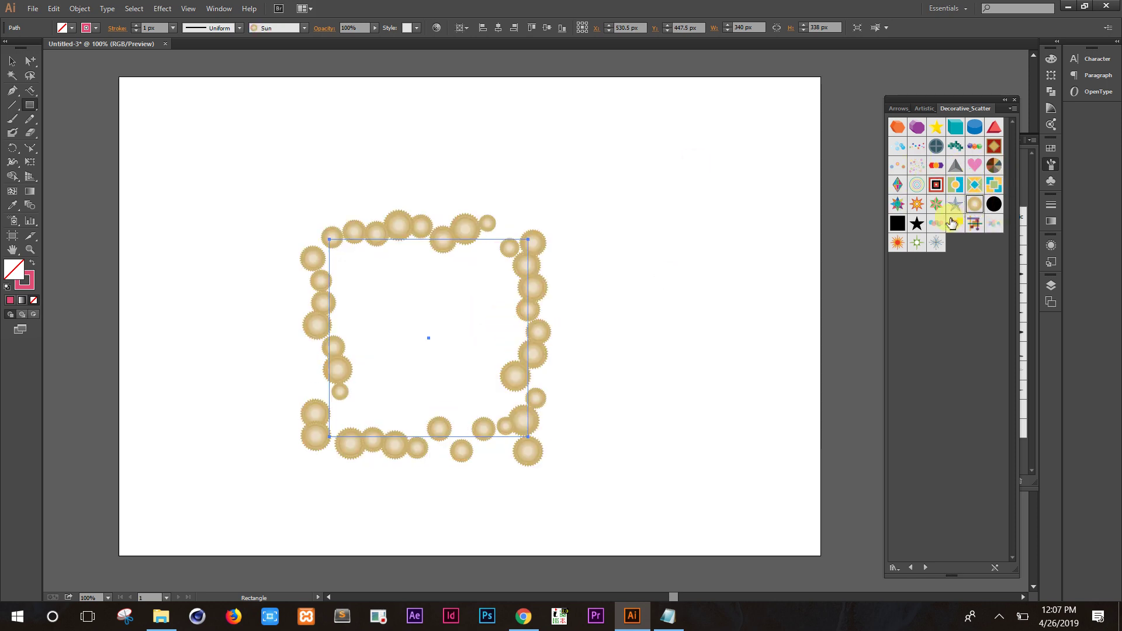
{"action": "left_click", "coordinate": [936, 204]}
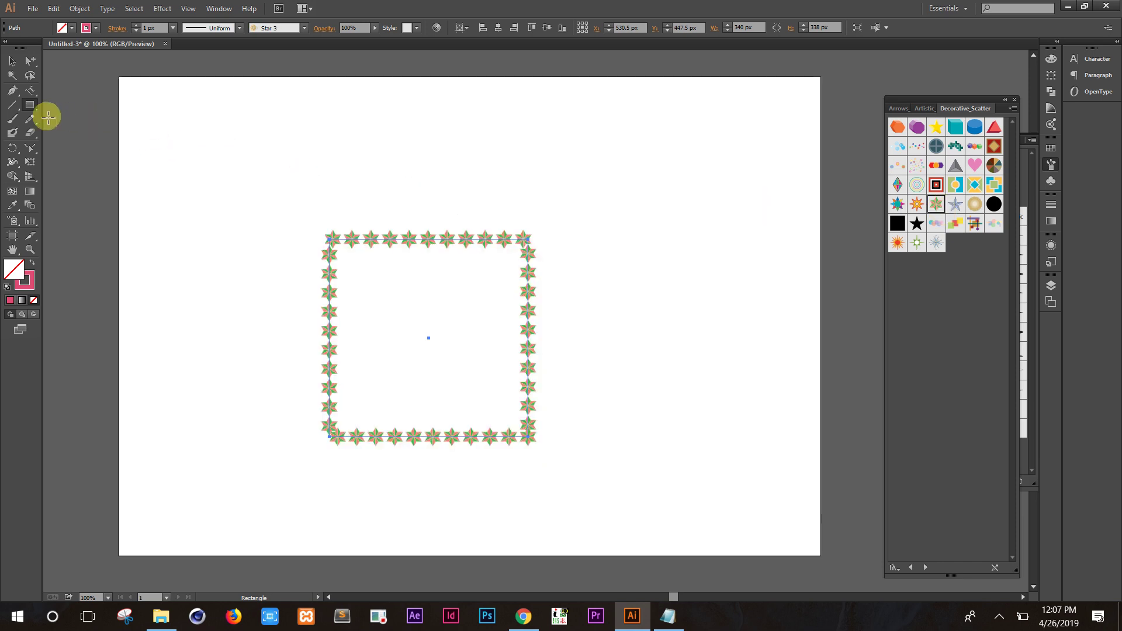
{"action": "left_click_drag", "start_coordinate": [32, 114], "coordinate": [86, 153]}
Step: Draw a hexagon at upper right and outline it with Tiny Squares after previewing Diamond, 3D Geometric and others
{"action": "mouse_move", "coordinate": [609, 190]}
{"action": "left_mouse_down"}
{"action": "mouse_move", "coordinate": [681, 265]}
{"action": "mouse_move", "coordinate": [665, 241]}
{"action": "left_mouse_up"}
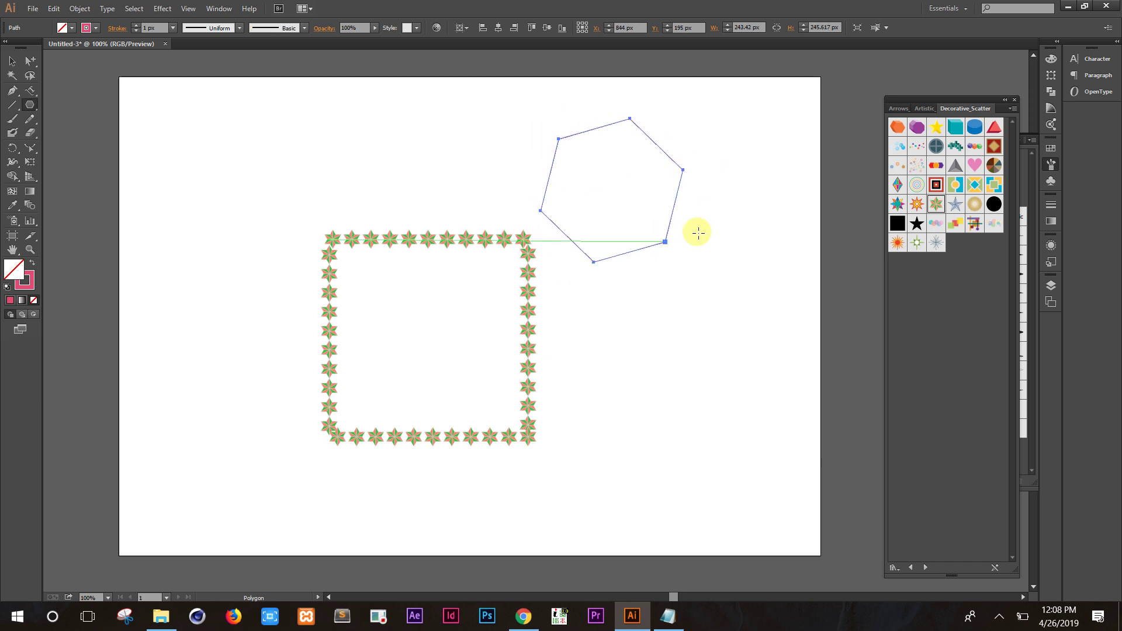
{"action": "left_click", "coordinate": [995, 149]}
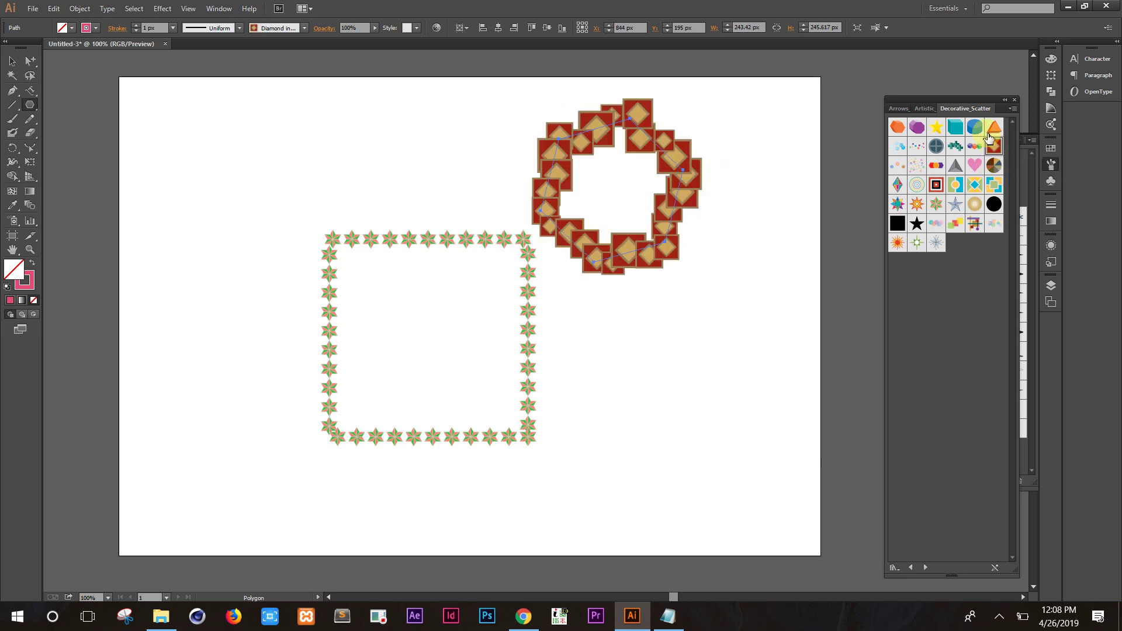
{"action": "left_click", "coordinate": [992, 128]}
{"action": "left_click", "coordinate": [974, 127]}
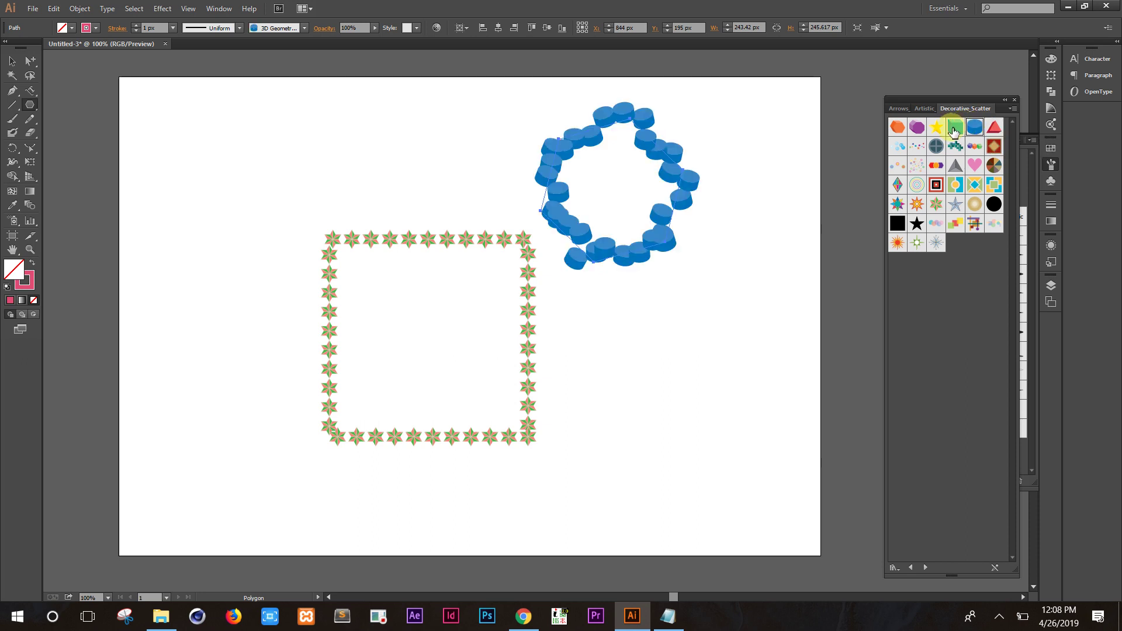
{"action": "left_click", "coordinate": [950, 128]}
{"action": "left_click", "coordinate": [917, 127]}
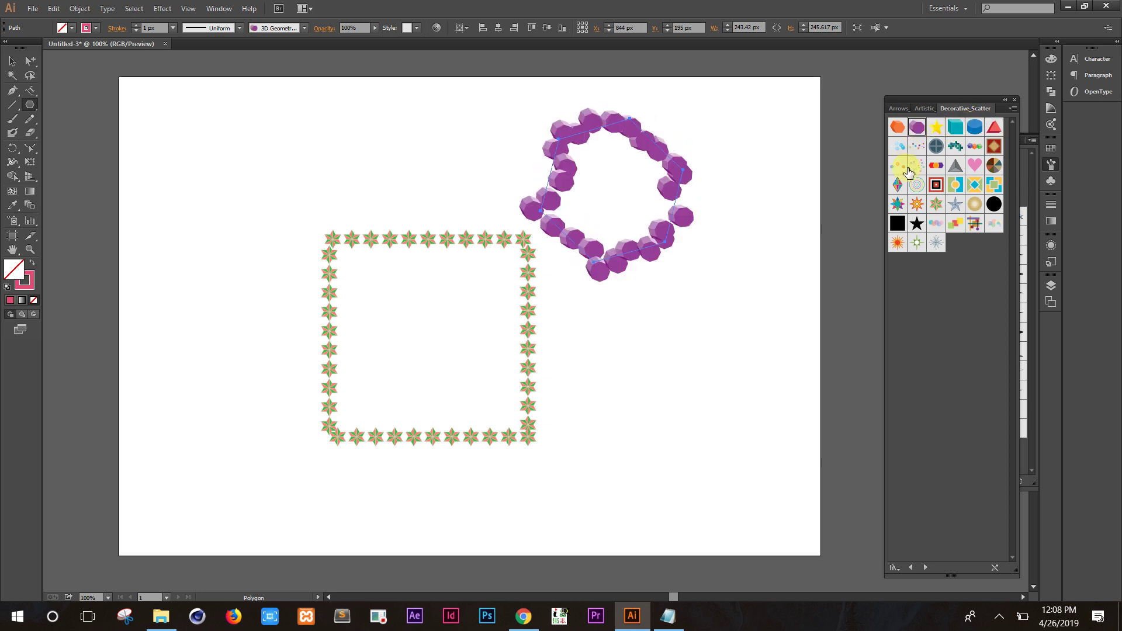
{"action": "left_click", "coordinate": [901, 166]}
{"action": "left_click", "coordinate": [906, 220]}
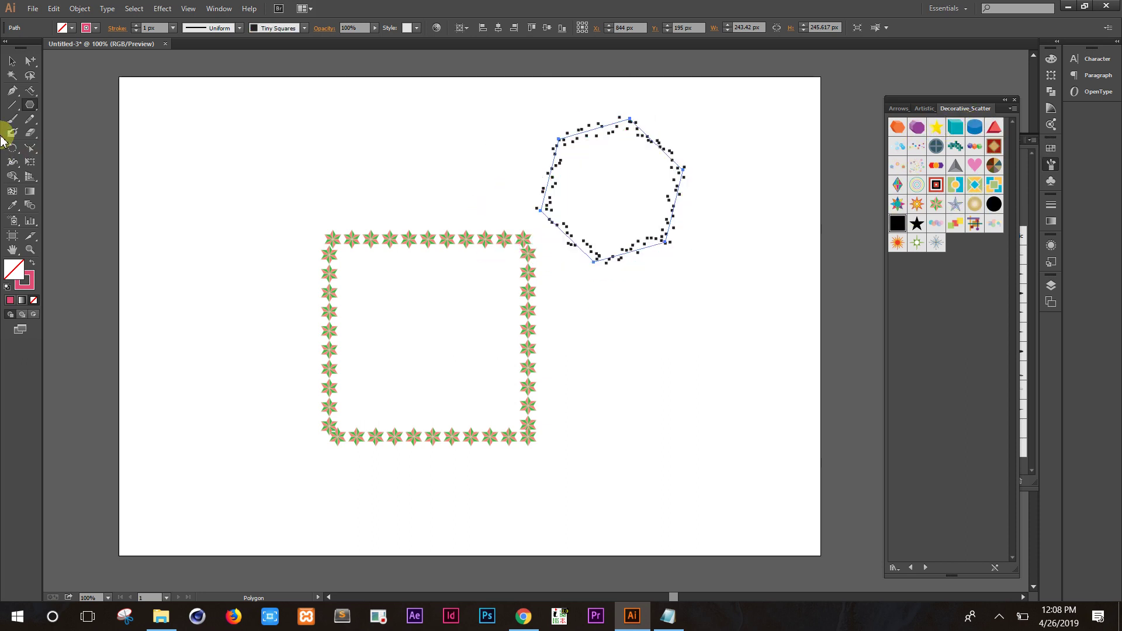
{"action": "left_click", "coordinate": [30, 104]}
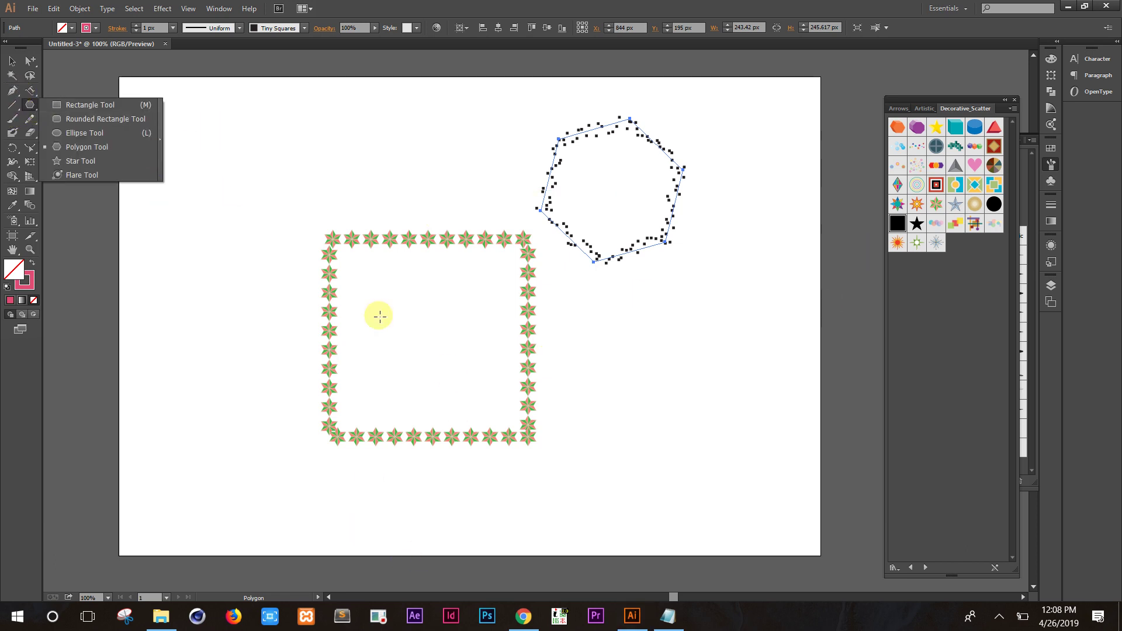
Step: Load the Grunge brushes vector pack library from Brush Libraries
{"action": "left_click", "coordinate": [219, 8]}
{"action": "mouse_move", "coordinate": [360, 548]}
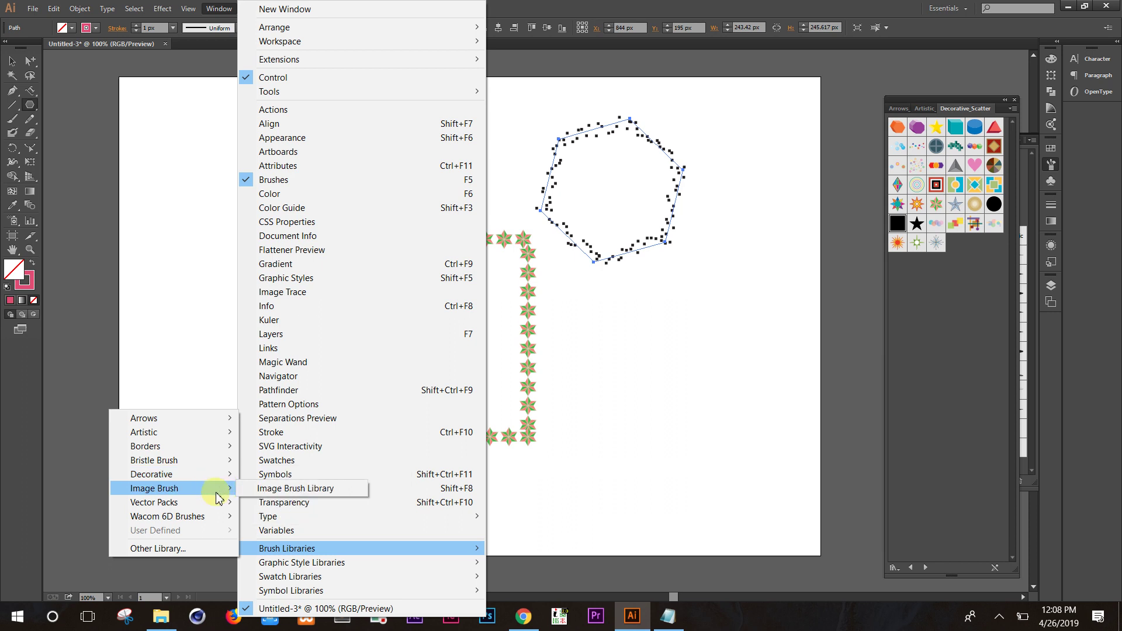
{"action": "mouse_move", "coordinate": [154, 503]}
{"action": "left_click", "coordinate": [267, 504]}
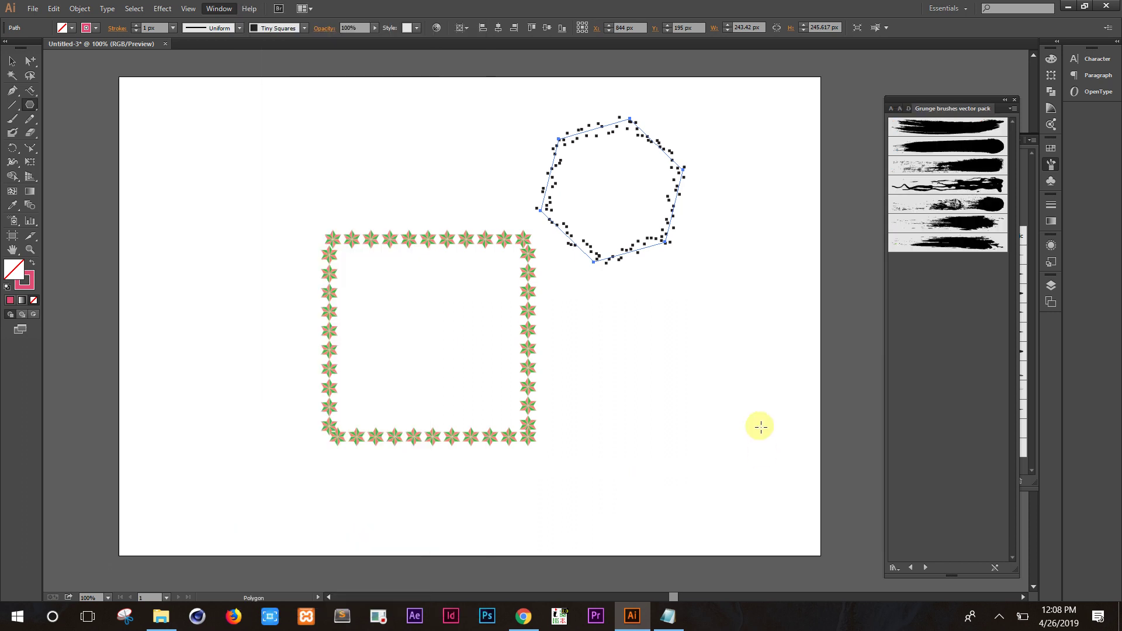
Step: Grunge-stroke the upper-right hexagon, then add a large upper-left and small grunge-stroked left hexagon
{"action": "left_click", "coordinate": [934, 137]}
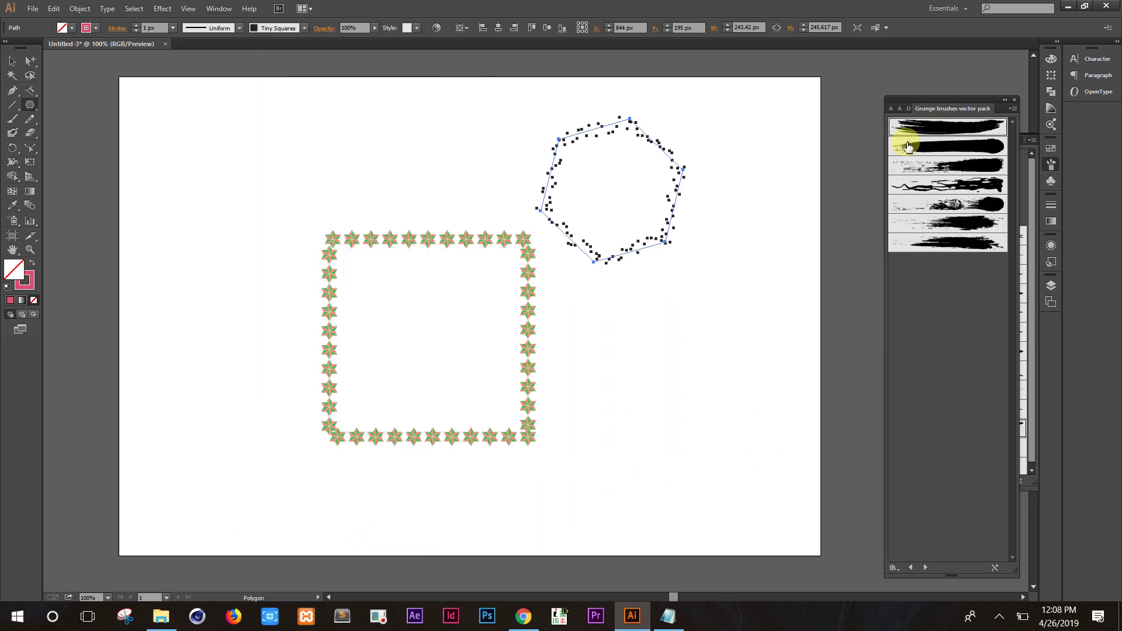
{"action": "mouse_move", "coordinate": [140, 146]}
{"action": "left_mouse_down"}
{"action": "mouse_move", "coordinate": [231, 218]}
{"action": "mouse_move", "coordinate": [228, 208]}
{"action": "left_mouse_up"}
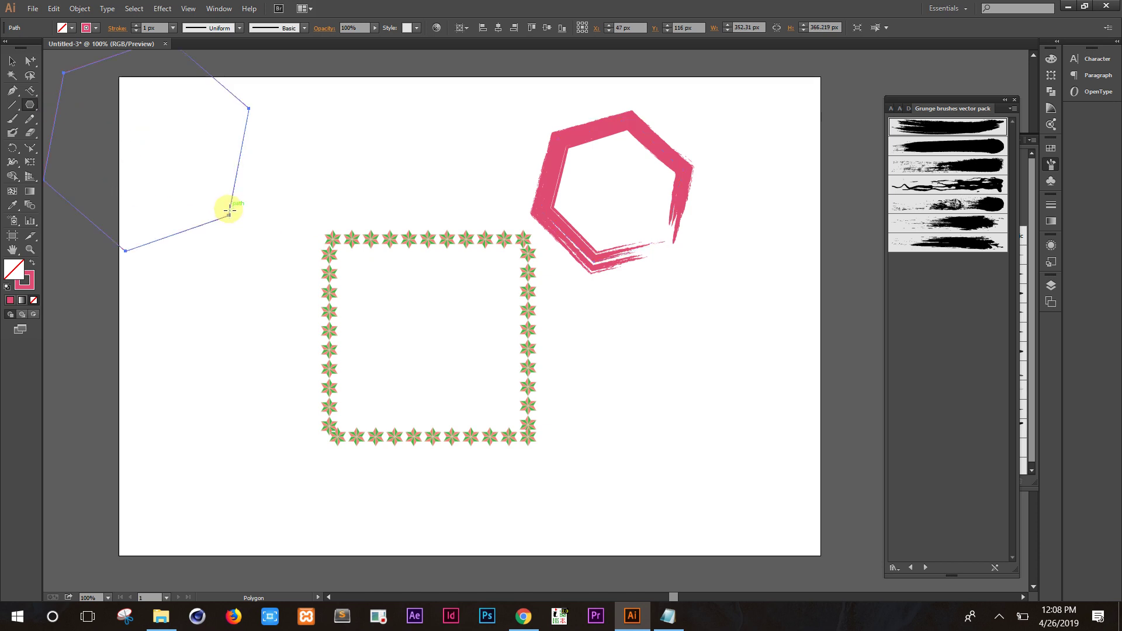
{"action": "left_click_drag", "start_coordinate": [259, 280], "coordinate": [269, 308]}
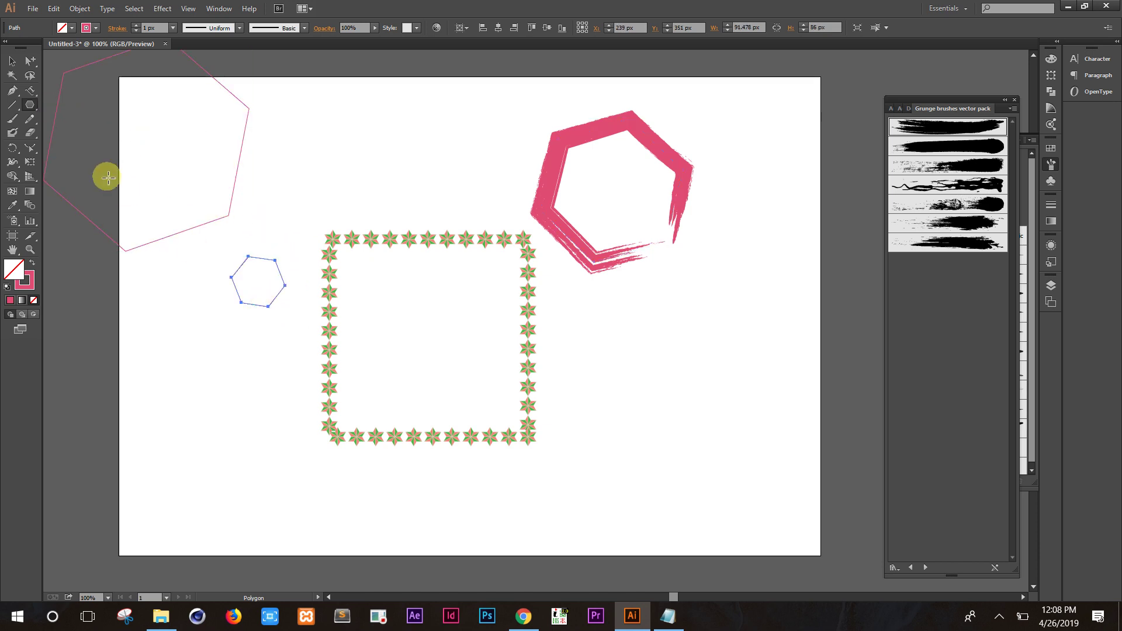
{"action": "left_click", "coordinate": [935, 167]}
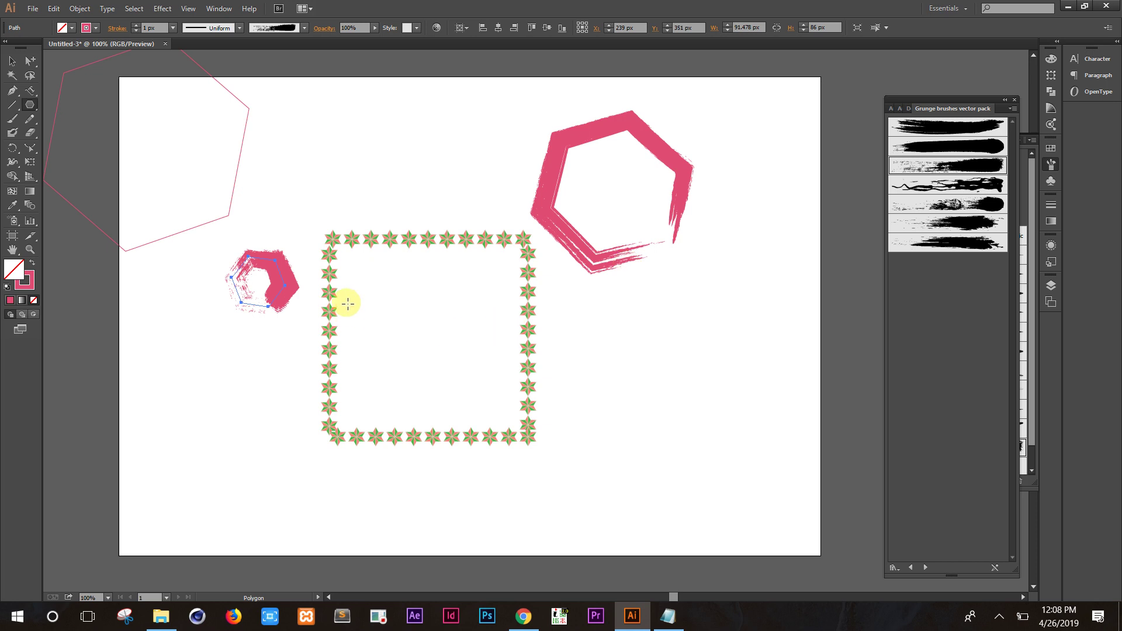
Step: Draw a lower-right hexagon and, after trying several, stroke it with the last grunge brush
{"action": "left_click_drag", "start_coordinate": [642, 417], "coordinate": [675, 437]}
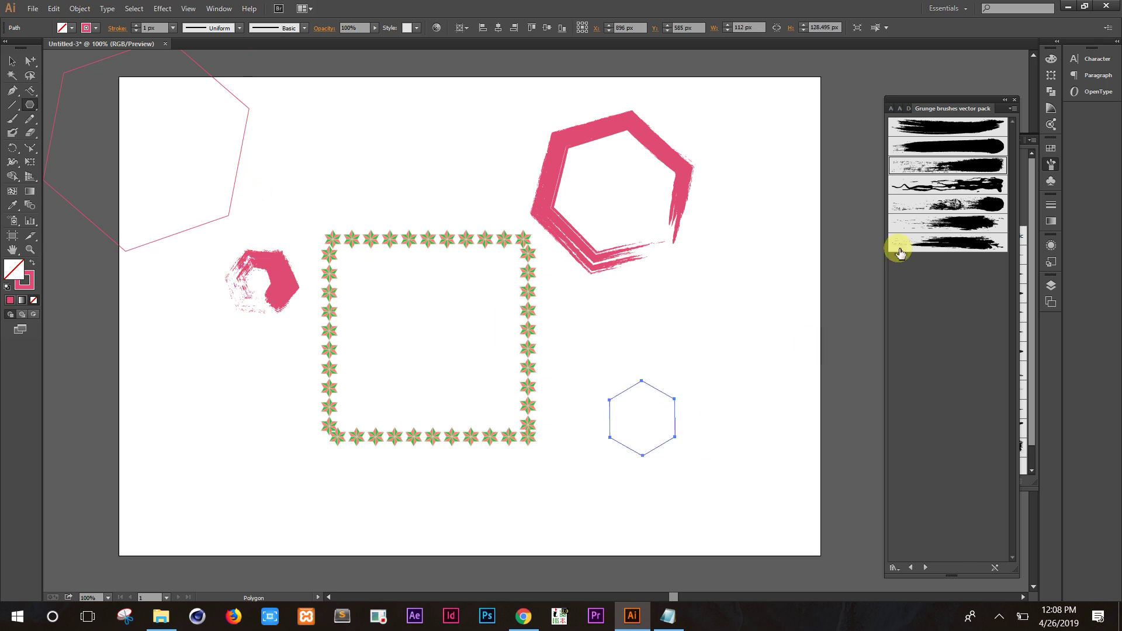
{"action": "left_click", "coordinate": [951, 164]}
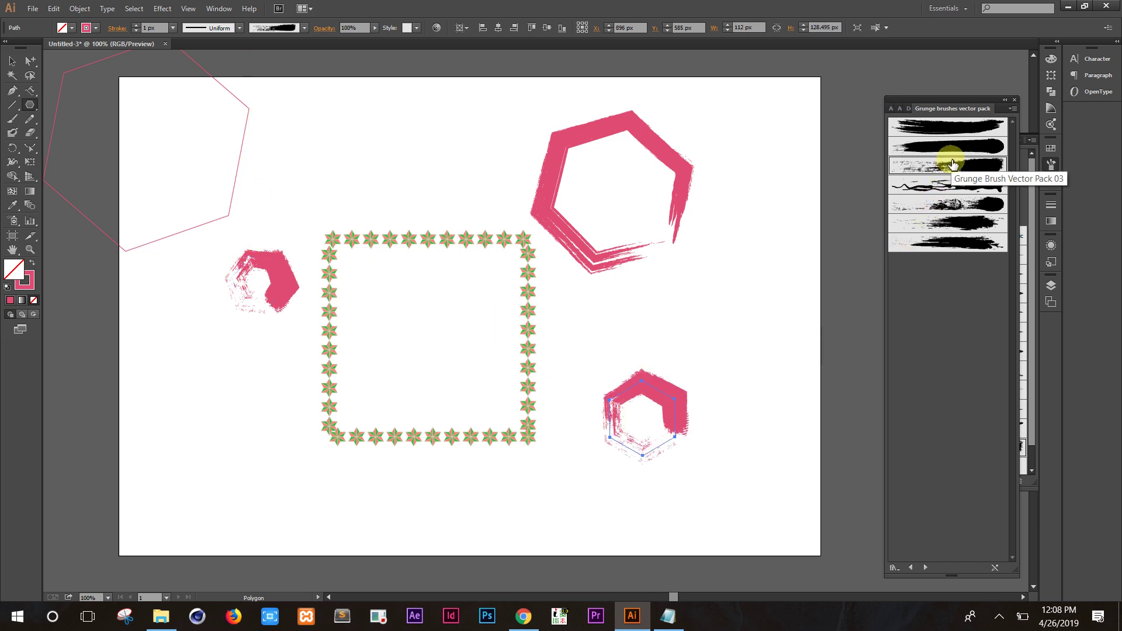
{"action": "left_click", "coordinate": [935, 146]}
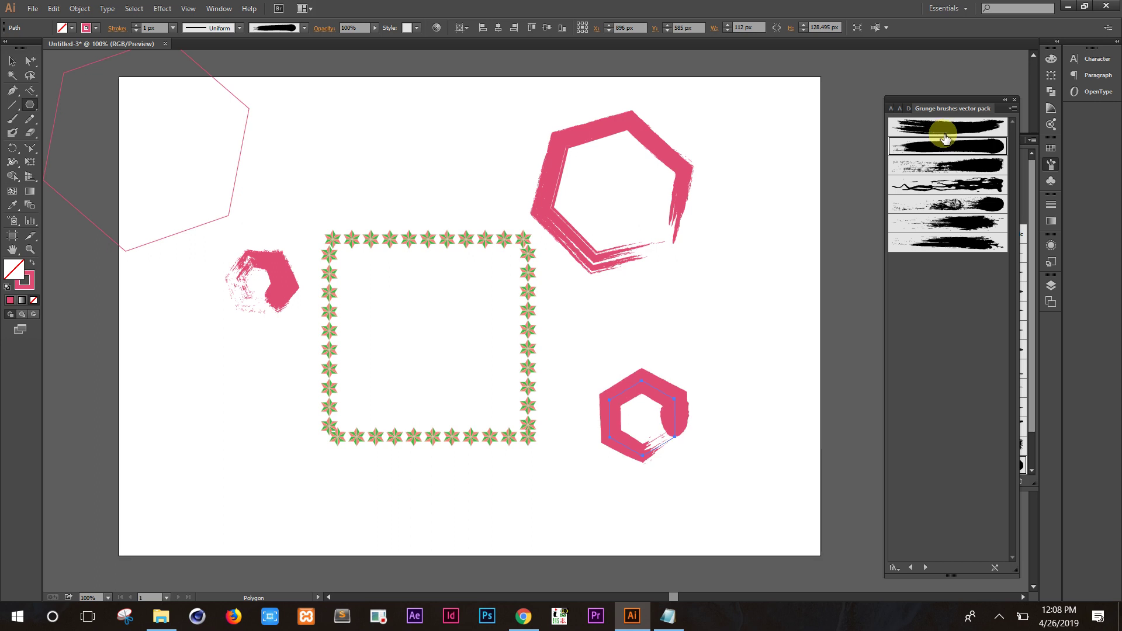
{"action": "left_click", "coordinate": [951, 242]}
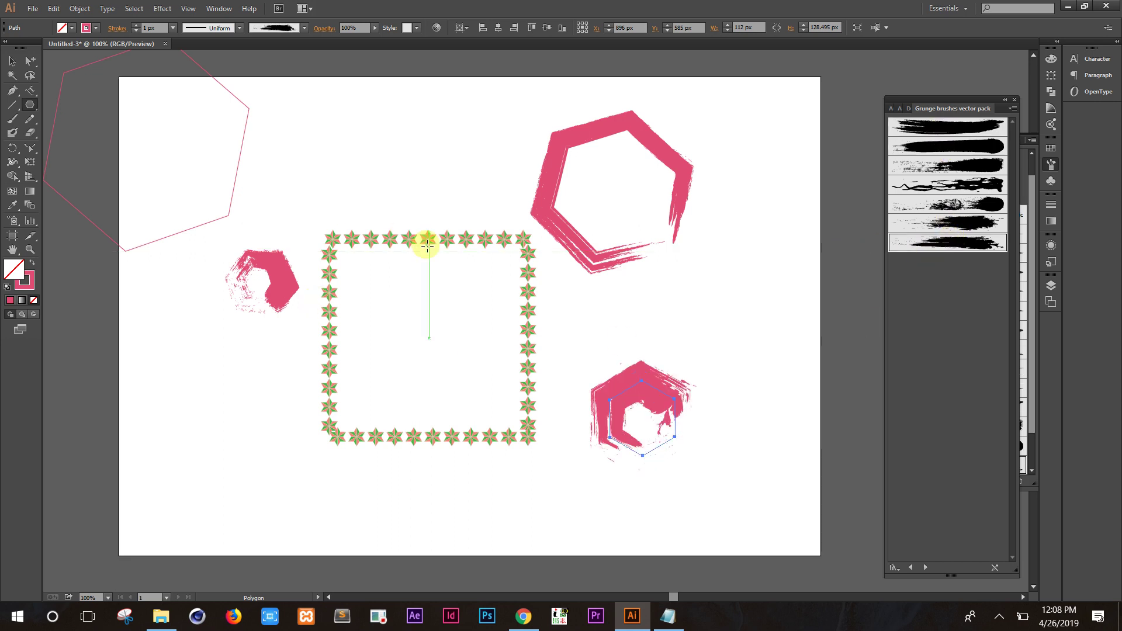
{"action": "left_click", "coordinate": [219, 9]}
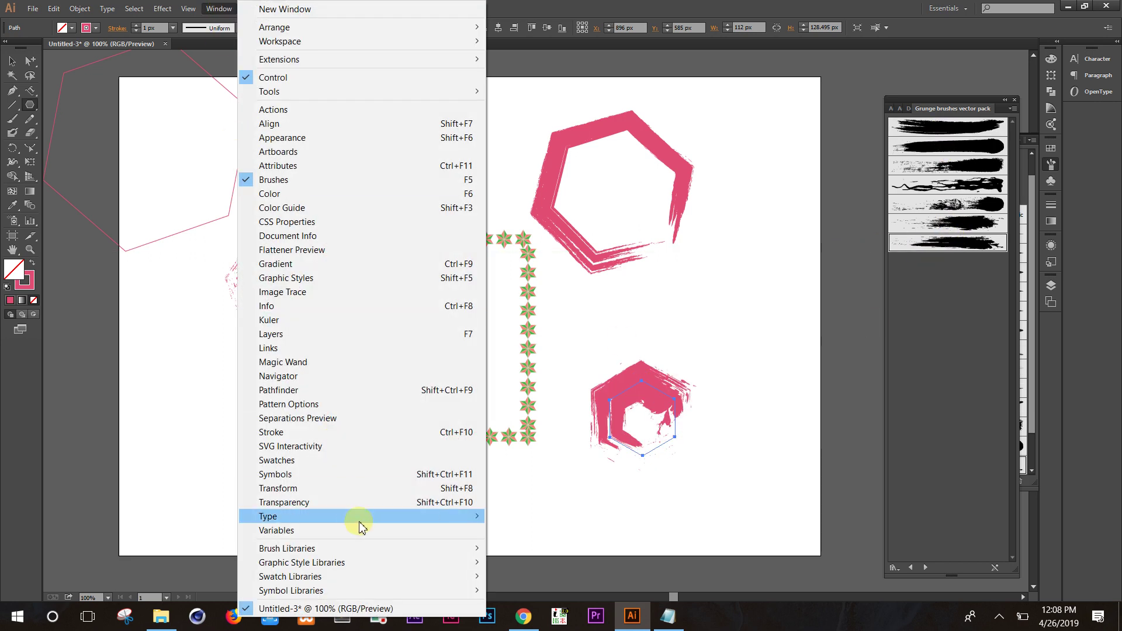
{"action": "mouse_move", "coordinate": [287, 549]}
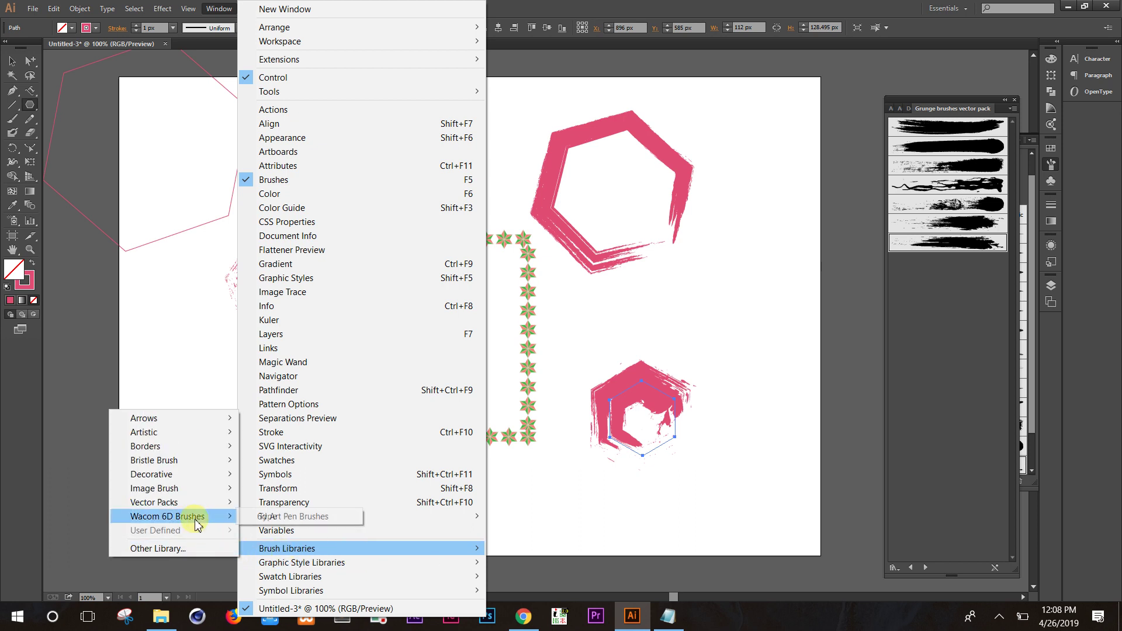
{"action": "left_click", "coordinate": [1000, 616]}
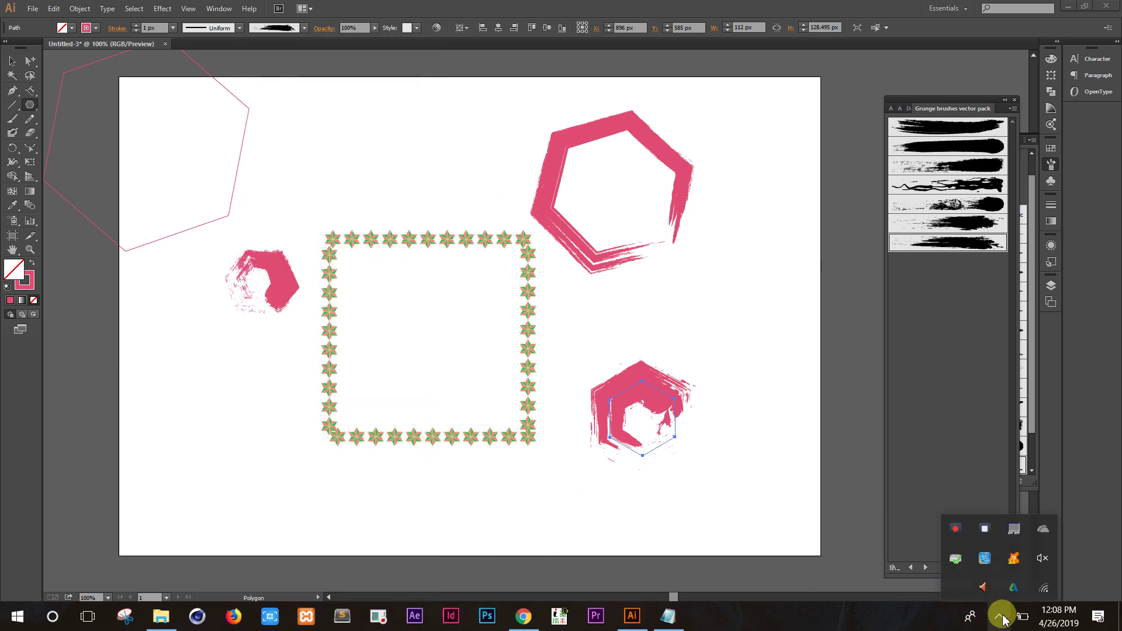